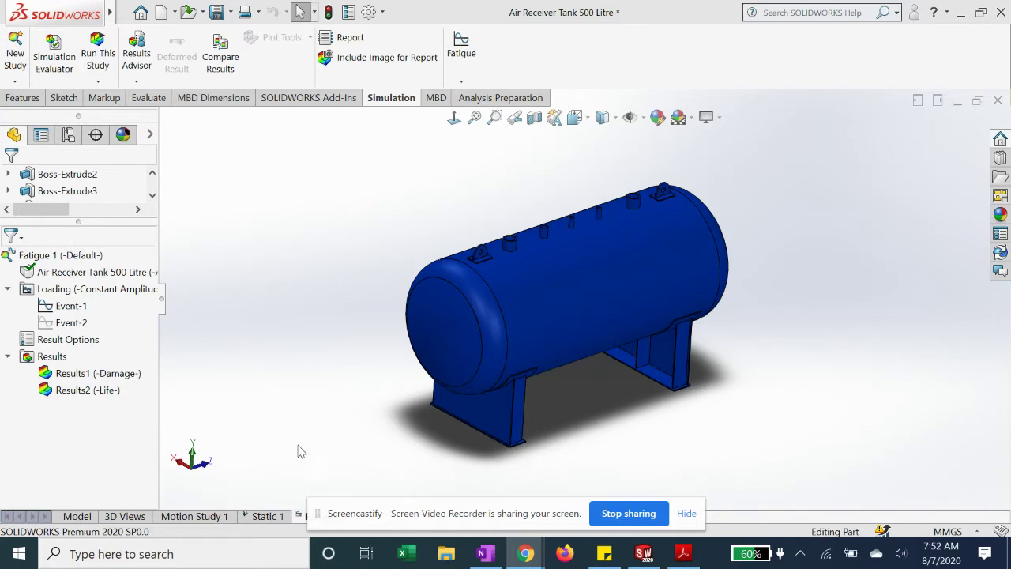
Switch from the Fatigue 1 results to the Static 1 study.
{"action": "left_click", "coordinate": [258, 515]}
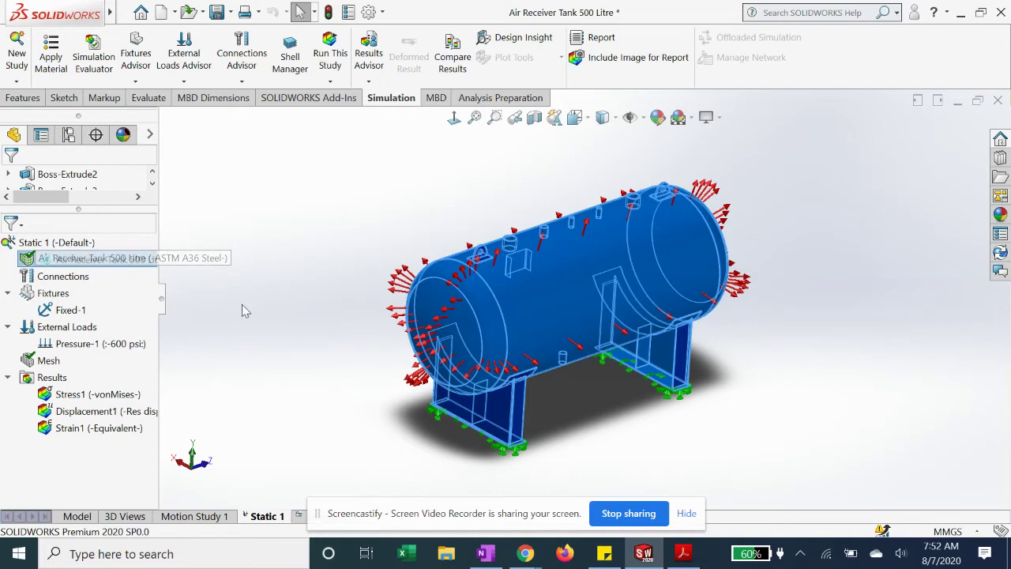
Orbit and zoom the tank to inspect the fixed support on the rear leg.
{"action": "middle_click_drag", "start_coordinate": [305, 412], "coordinate": [494, 362]}
{"action": "scroll", "coordinate": [512, 401], "scroll_direction": "down", "scroll_amount": 3}
{"action": "scroll", "coordinate": [495, 362], "scroll_direction": "down", "scroll_amount": 3}
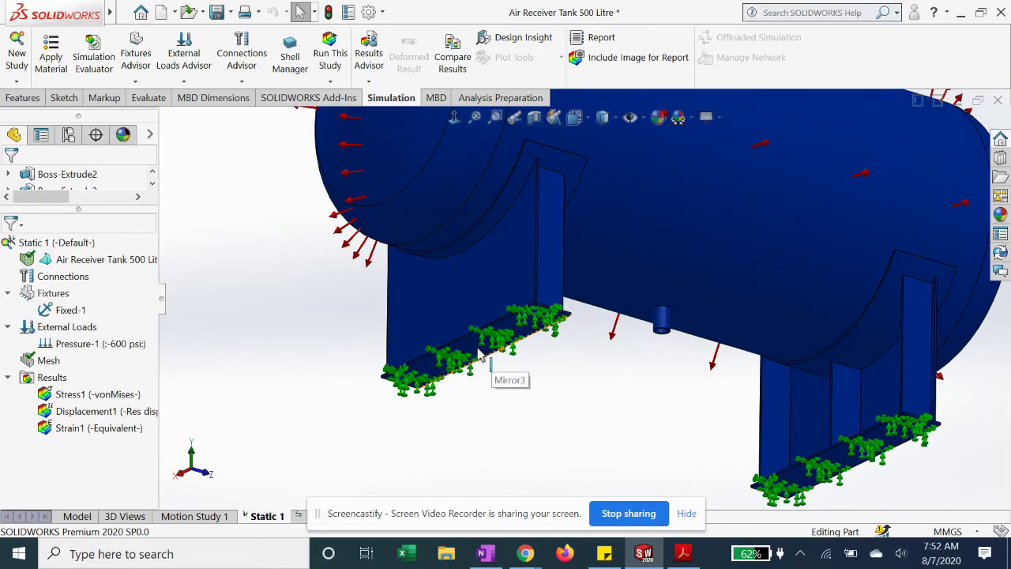
{"action": "left_click", "coordinate": [877, 453]}
{"action": "left_click", "coordinate": [582, 402]}
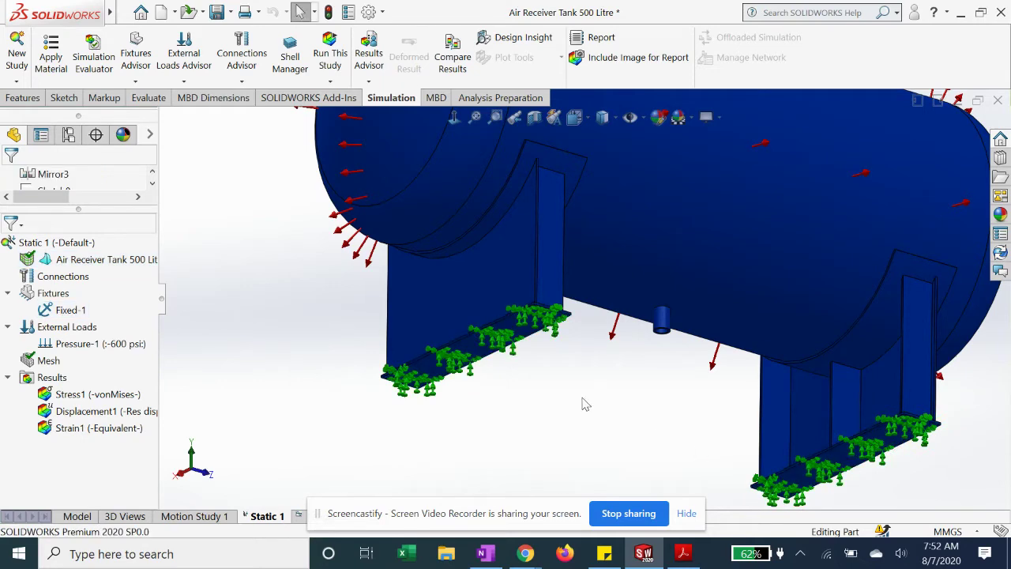
{"action": "middle_click_drag", "start_coordinate": [582, 402], "coordinate": [581, 475]}
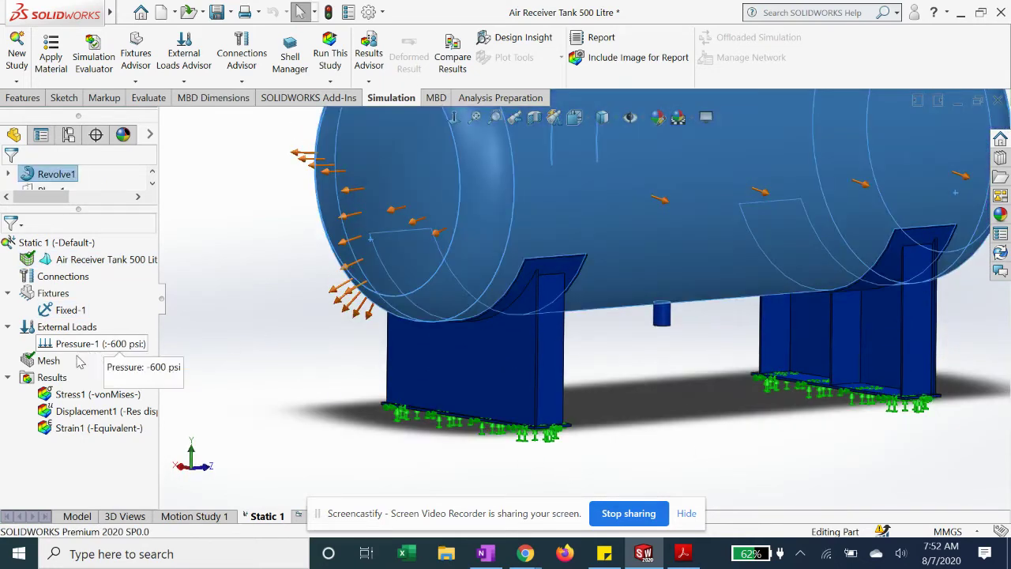
Show the study mesh on the tank and view its top and nozzles.
{"action": "right_click", "coordinate": [49, 360]}
{"action": "left_click", "coordinate": [95, 266]}
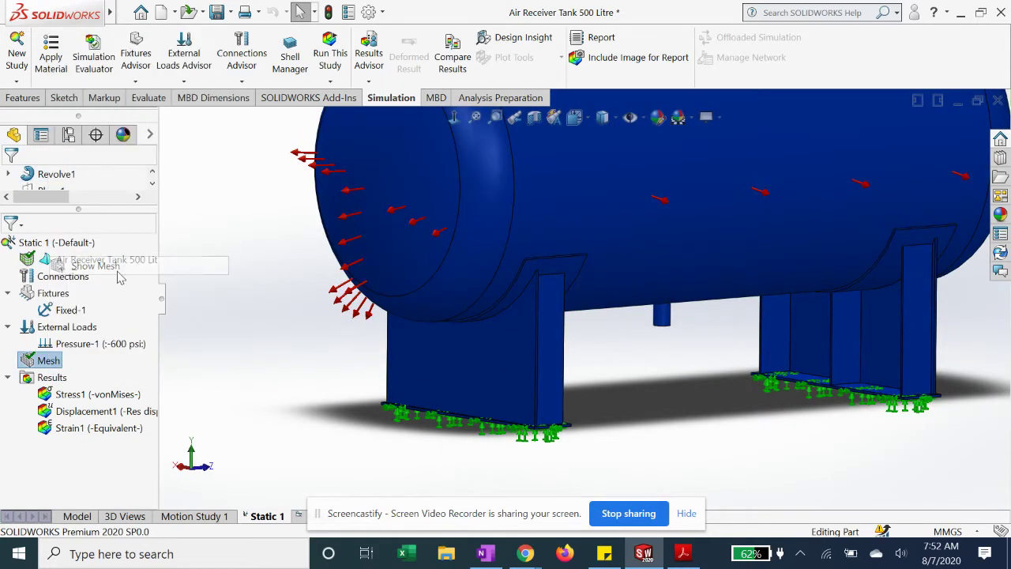
{"action": "scroll", "coordinate": [536, 291], "scroll_direction": "up", "scroll_amount": 5}
{"action": "middle_click_drag", "start_coordinate": [536, 291], "coordinate": [565, 339]}
{"action": "scroll", "coordinate": [575, 311], "scroll_direction": "down", "scroll_amount": 3}
{"action": "scroll", "coordinate": [585, 320], "scroll_direction": "up", "scroll_amount": 3}
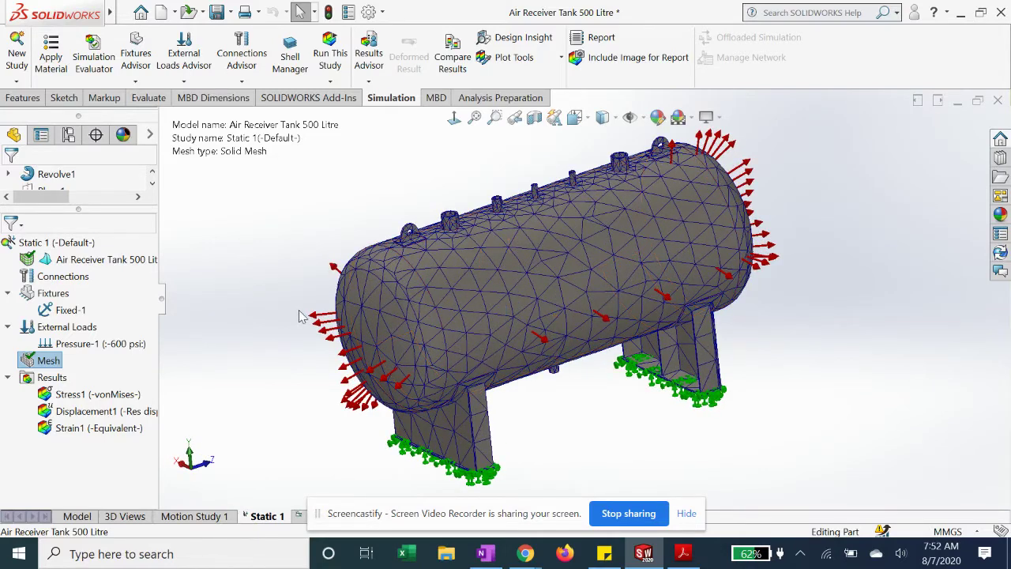
Review the Pressure-1 load definition of 600 psi and confirm it unchanged.
{"action": "right_click", "coordinate": [83, 347]}
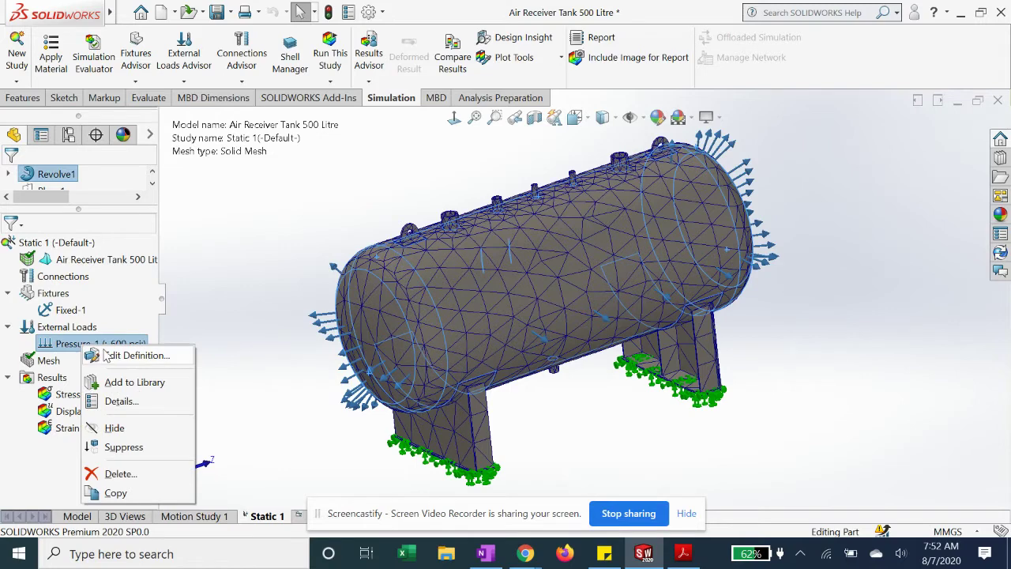
{"action": "key", "text": "Escape"}
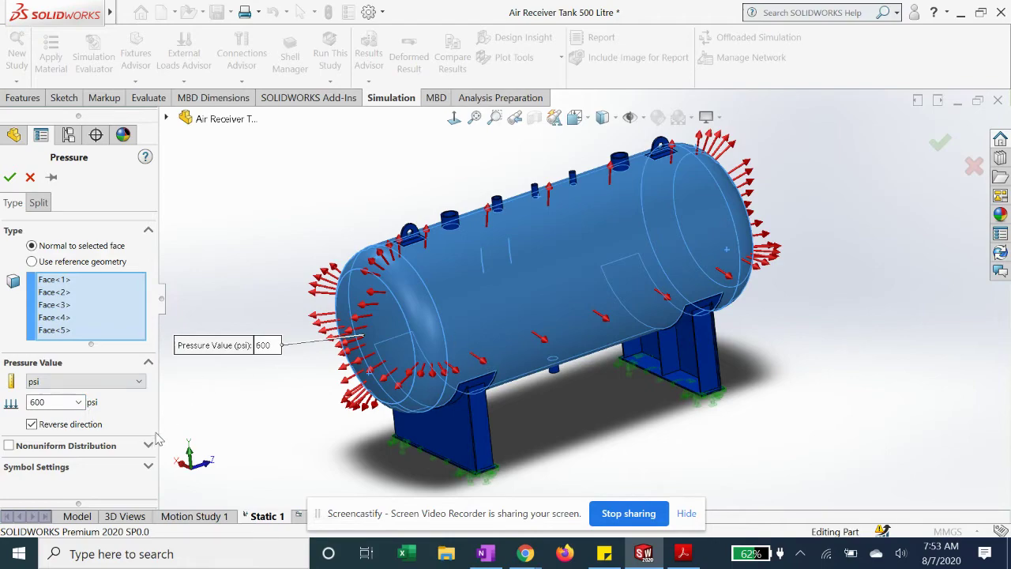
{"action": "middle_click_drag", "start_coordinate": [537, 309], "coordinate": [187, 261]}
{"action": "left_click", "coordinate": [9, 177]}
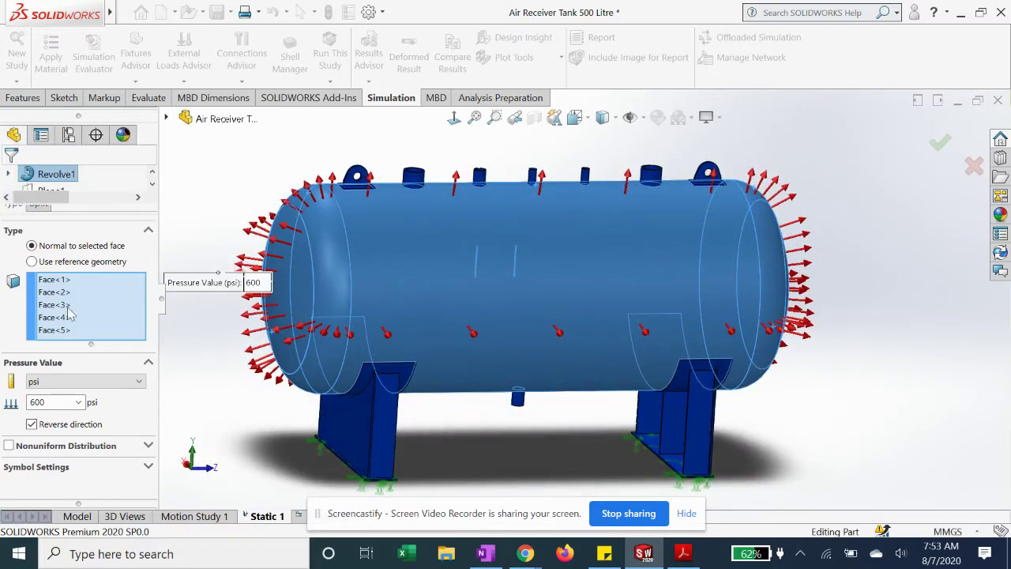
Display the Stress1 von Mises result from an oblique top view, then begin a new study.
{"action": "double_click", "coordinate": [79, 395]}
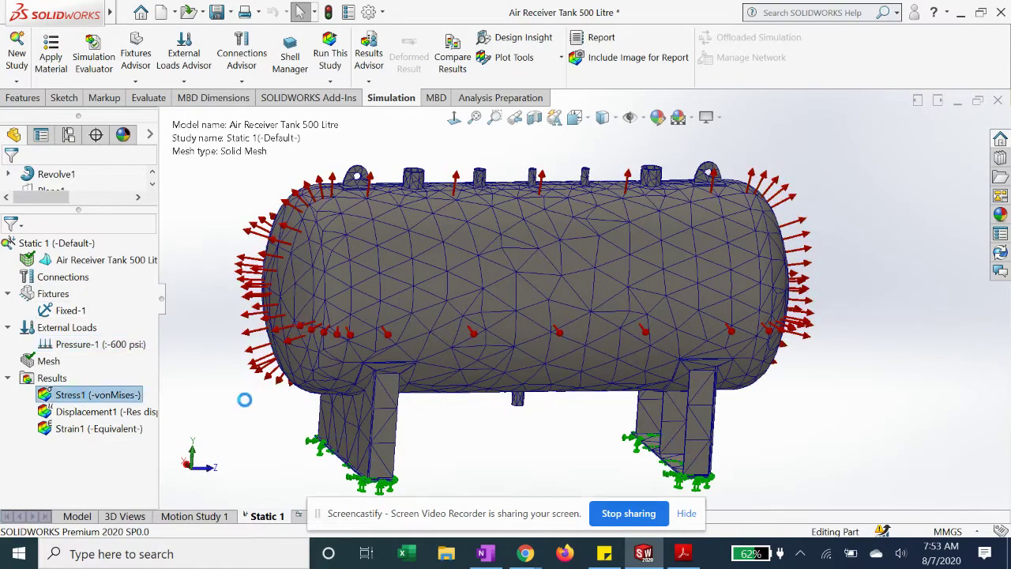
{"action": "middle_click_drag", "start_coordinate": [537, 413], "coordinate": [404, 363]}
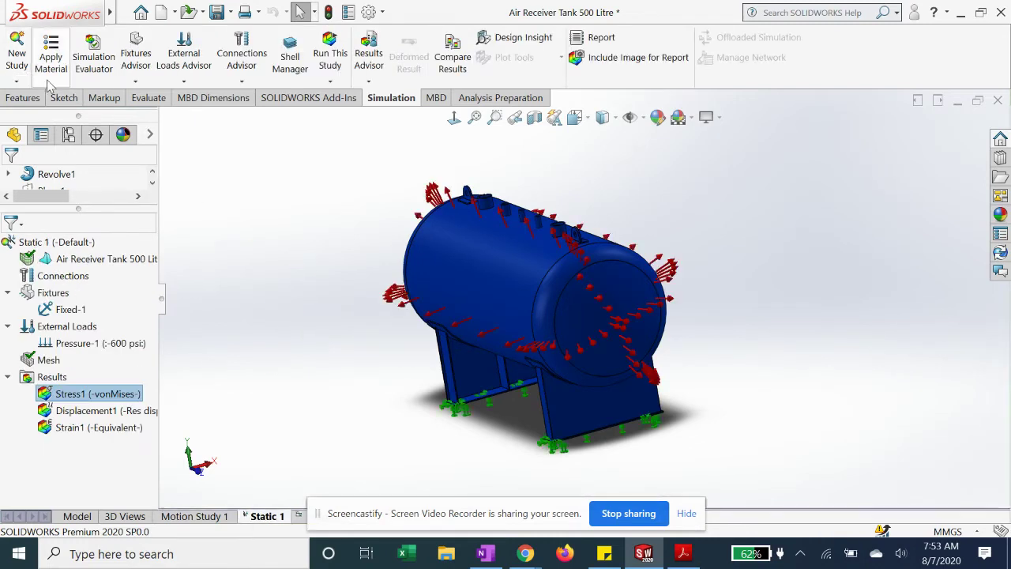
{"action": "left_click", "coordinate": [16, 56]}
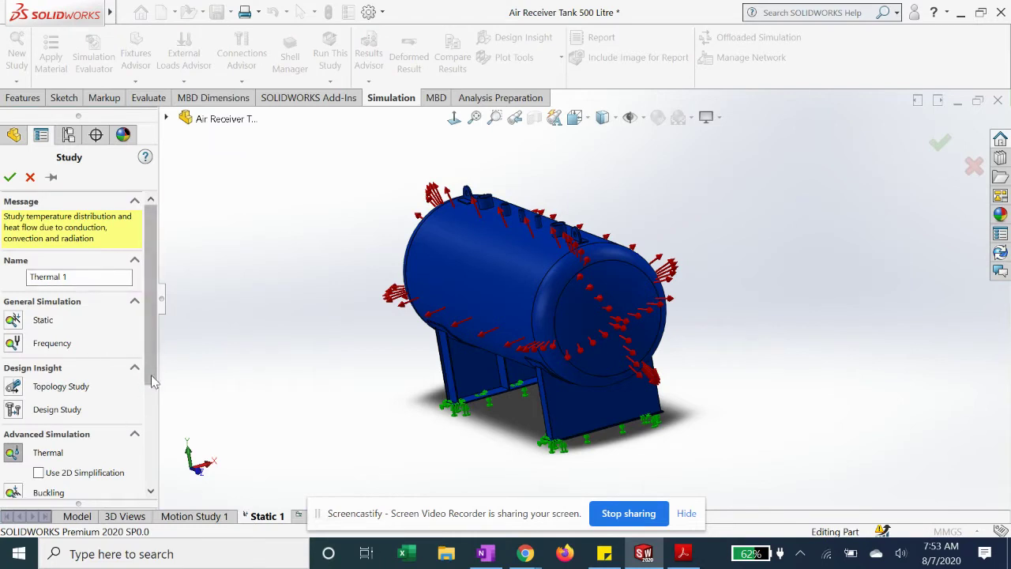
Create a new fatigue study, Fatigue 2.
{"action": "left_click_drag", "start_coordinate": [152, 326], "coordinate": [148, 407]}
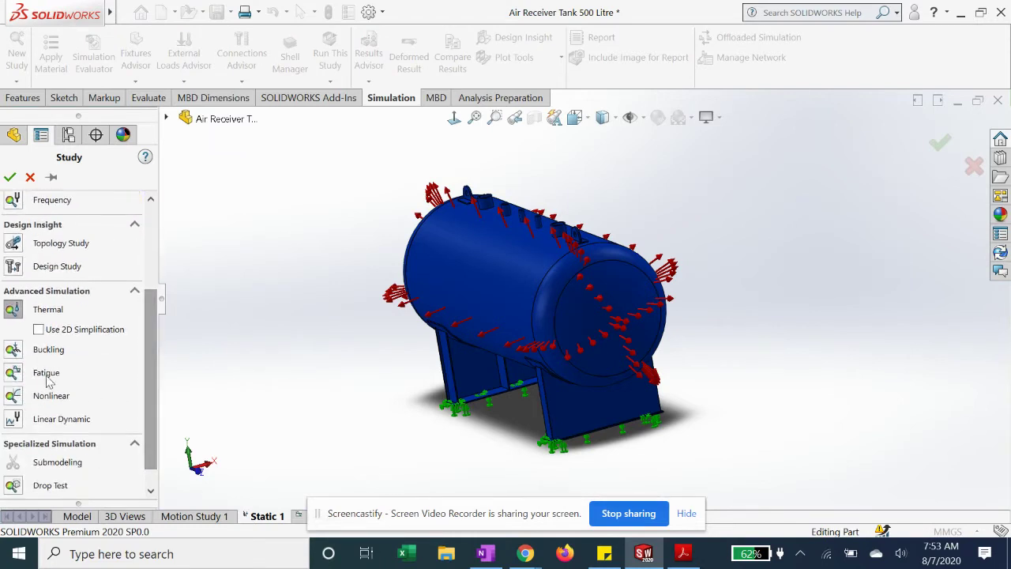
{"action": "left_click", "coordinate": [12, 375]}
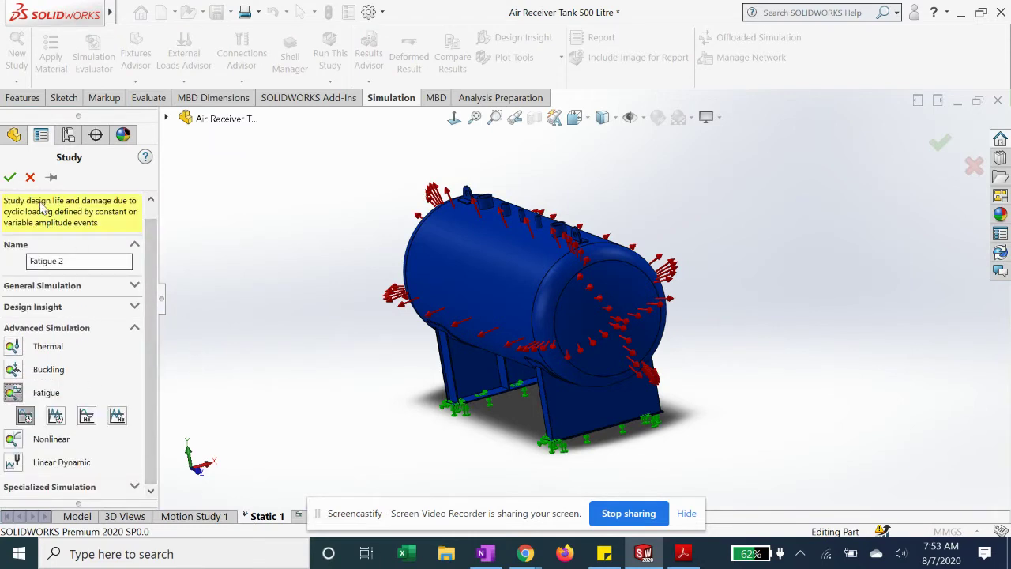
{"action": "left_click", "coordinate": [11, 177]}
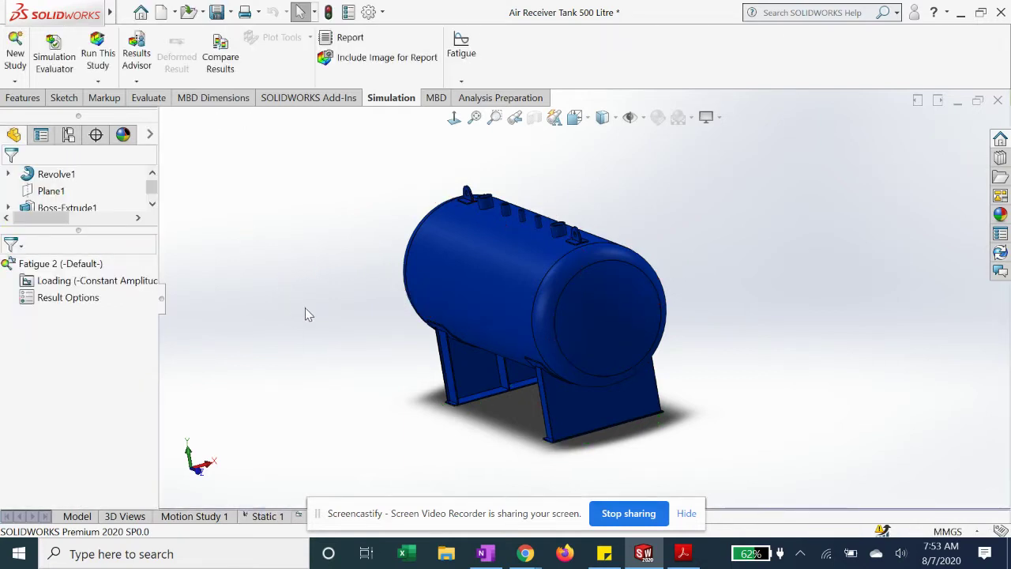
Add a constant-amplitude event of 100000 zero-based (LR=0) cycles from Static 1.
{"action": "middle_click_drag", "start_coordinate": [305, 311], "coordinate": [229, 332]}
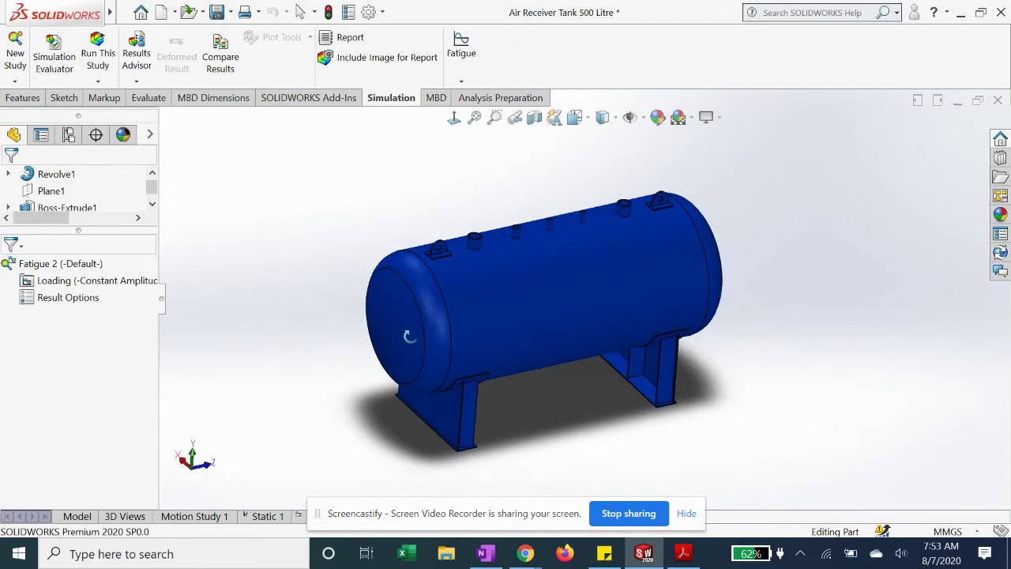
{"action": "right_click", "coordinate": [83, 282]}
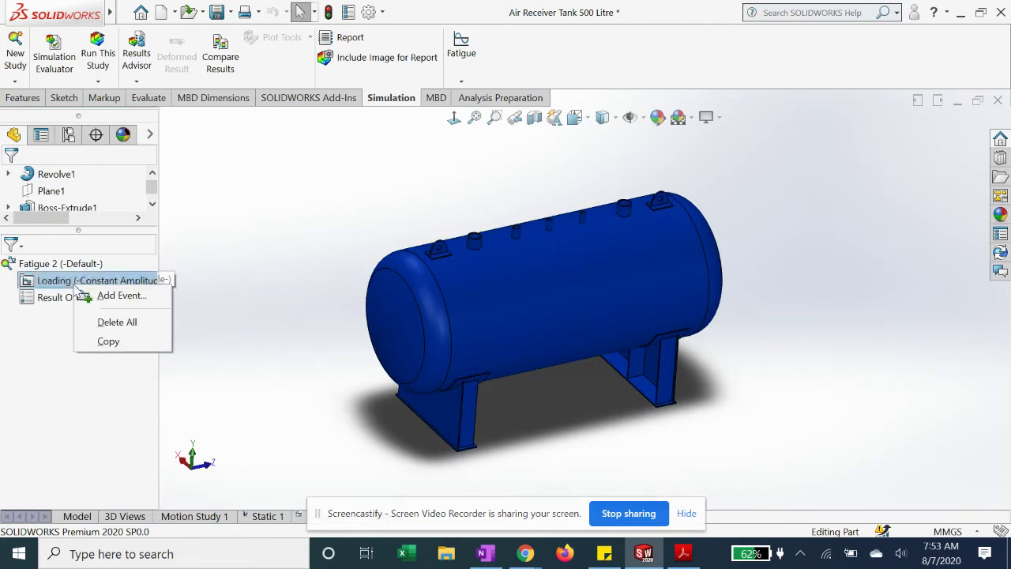
{"action": "left_click", "coordinate": [119, 294]}
{"action": "left_click", "coordinate": [64, 222]}
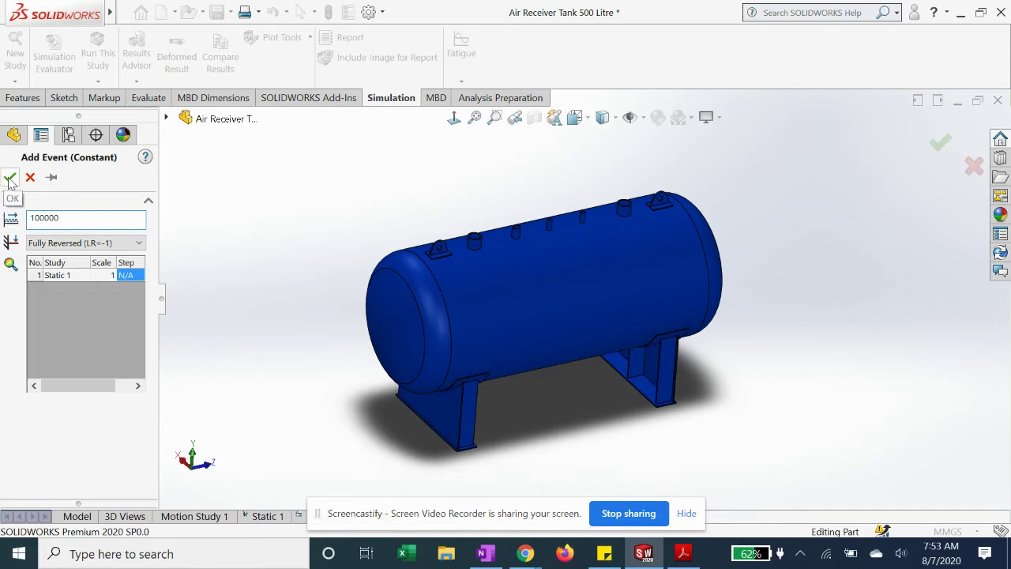
{"action": "left_click", "coordinate": [92, 242]}
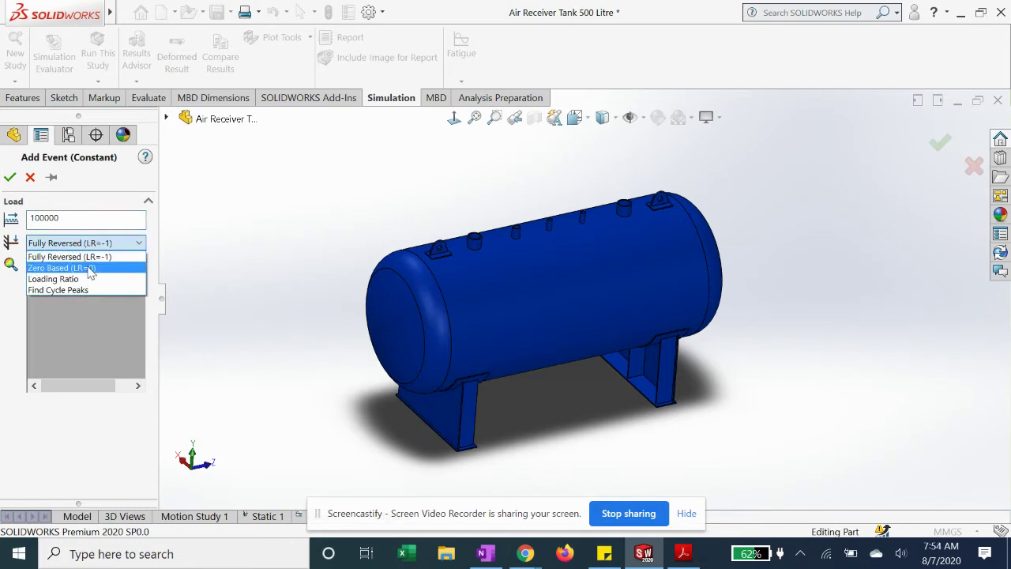
{"action": "left_click", "coordinate": [90, 270]}
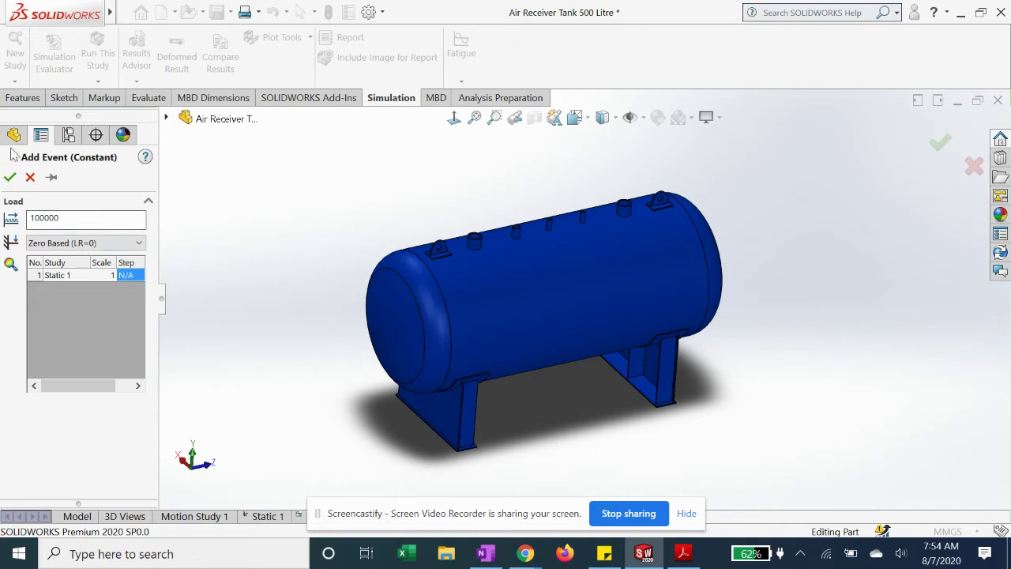
{"action": "left_click", "coordinate": [10, 177]}
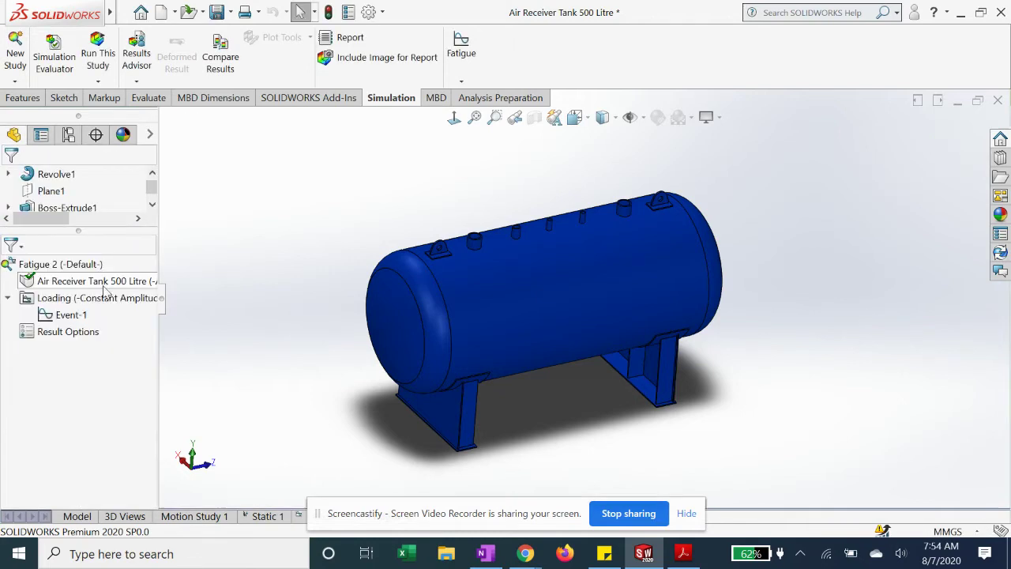
Give the tank material an S-N fatigue curve derived from the ASME carbon steel curves.
{"action": "right_click", "coordinate": [76, 281]}
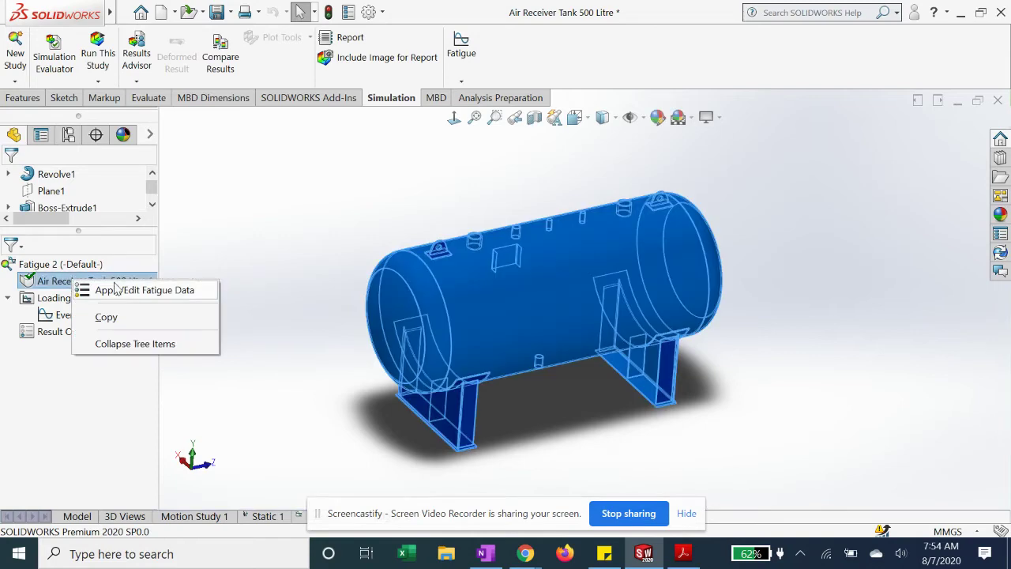
{"action": "left_click", "coordinate": [142, 290]}
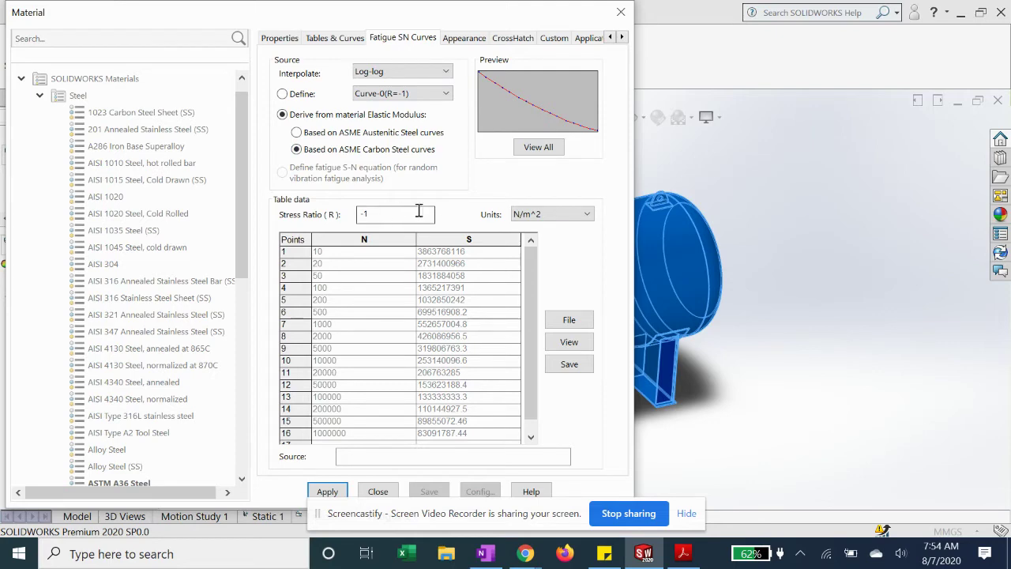
{"action": "left_click", "coordinate": [327, 492]}
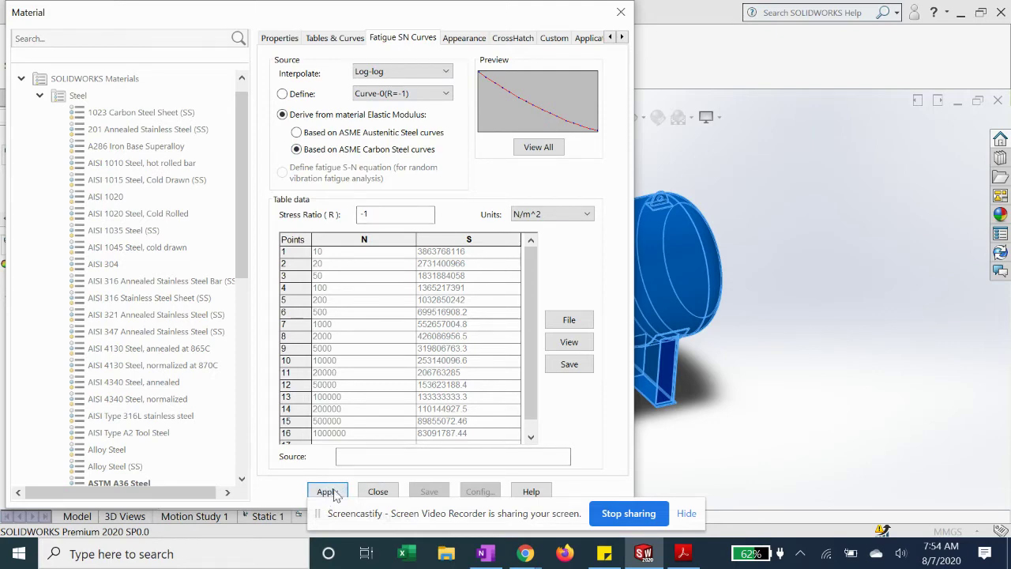
{"action": "left_click", "coordinate": [377, 491]}
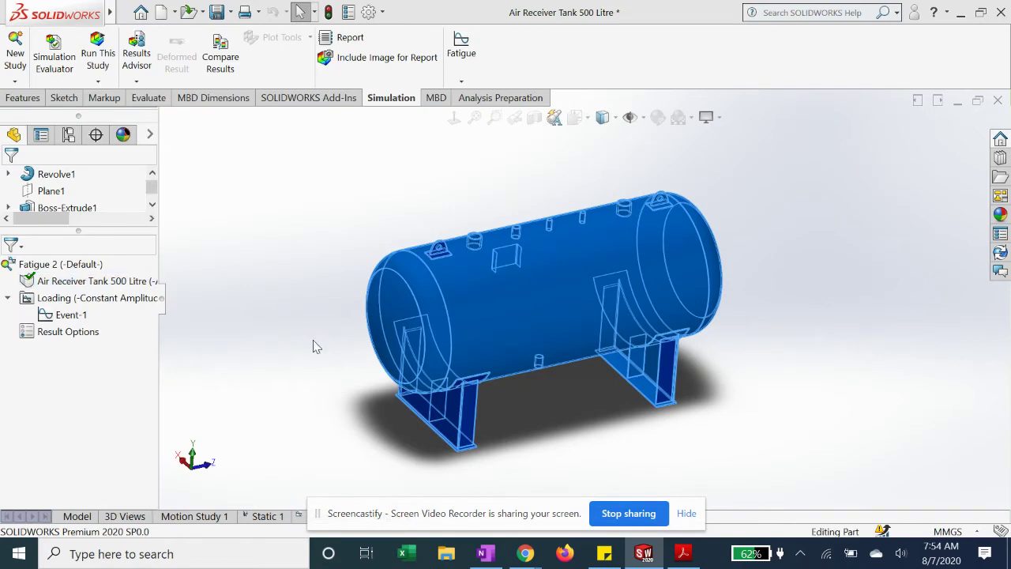
{"action": "middle_click_drag", "start_coordinate": [332, 340], "coordinate": [349, 315]}
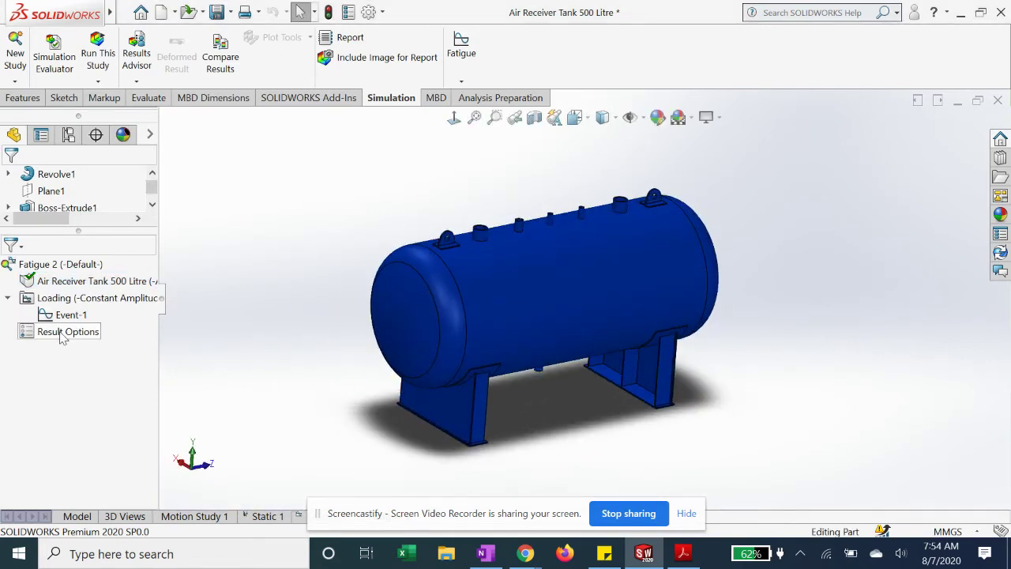
{"action": "left_click", "coordinate": [97, 52]}
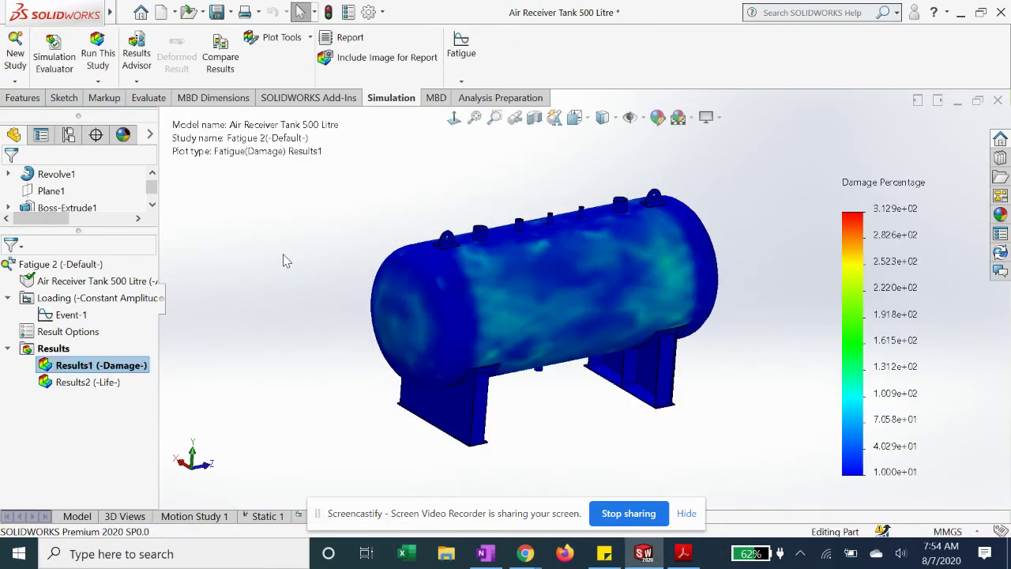
Orbit and zoom around the Damage Percentage plot, ranging 1.000e+01 to 3.129e+02 percent.
{"action": "mouse_move", "coordinate": [319, 292]}
{"action": "middle_mouse_down"}
{"action": "mouse_move", "coordinate": [275, 254]}
{"action": "mouse_move", "coordinate": [279, 275]}
{"action": "mouse_move", "coordinate": [302, 271]}
{"action": "mouse_move", "coordinate": [322, 310]}
{"action": "middle_mouse_up"}
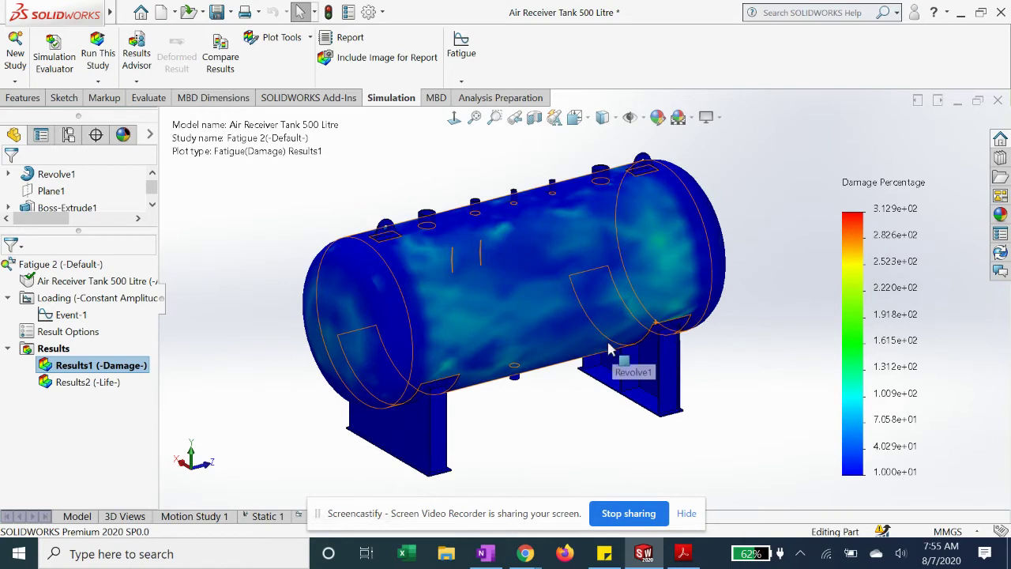
{"action": "middle_click_drag", "start_coordinate": [608, 349], "coordinate": [621, 379]}
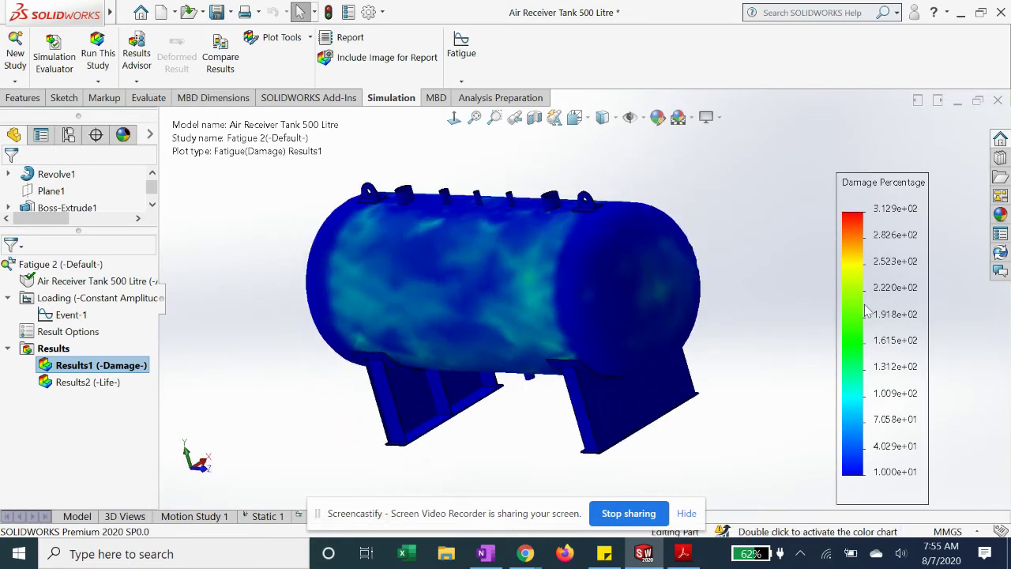
{"action": "right_click", "coordinate": [891, 308]}
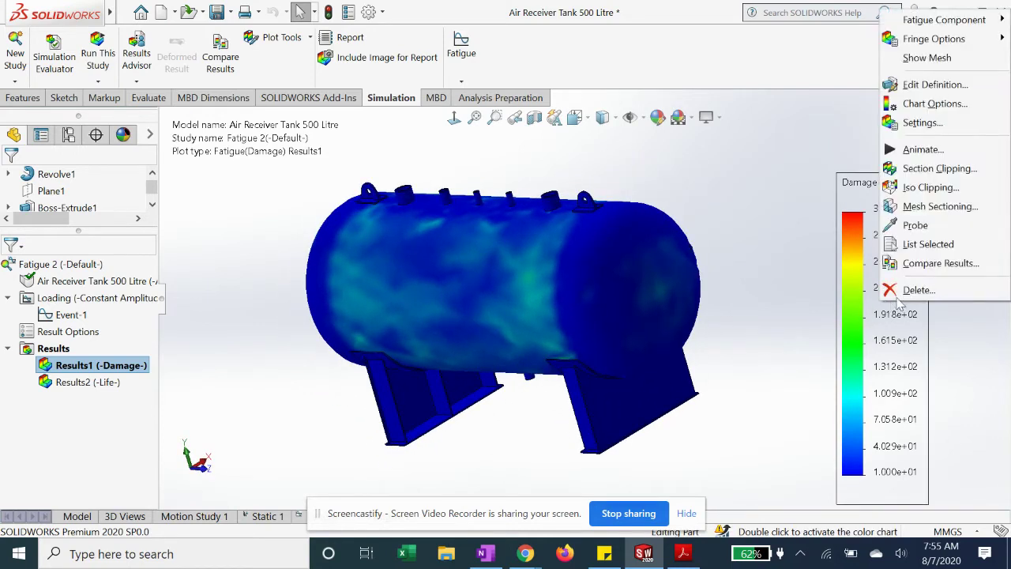
{"action": "left_click", "coordinate": [763, 311]}
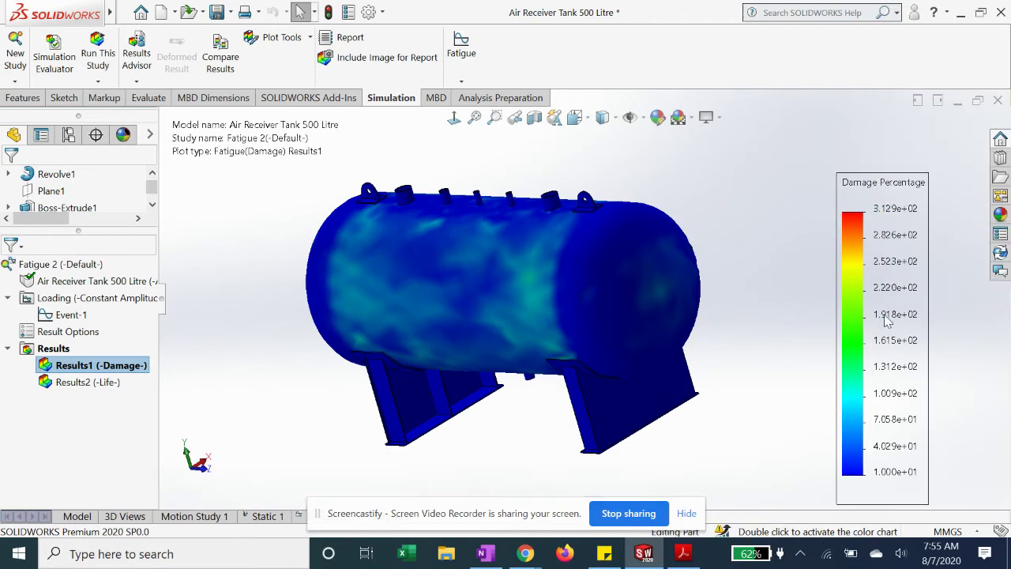
{"action": "middle_click_drag", "start_coordinate": [527, 301], "coordinate": [595, 288]}
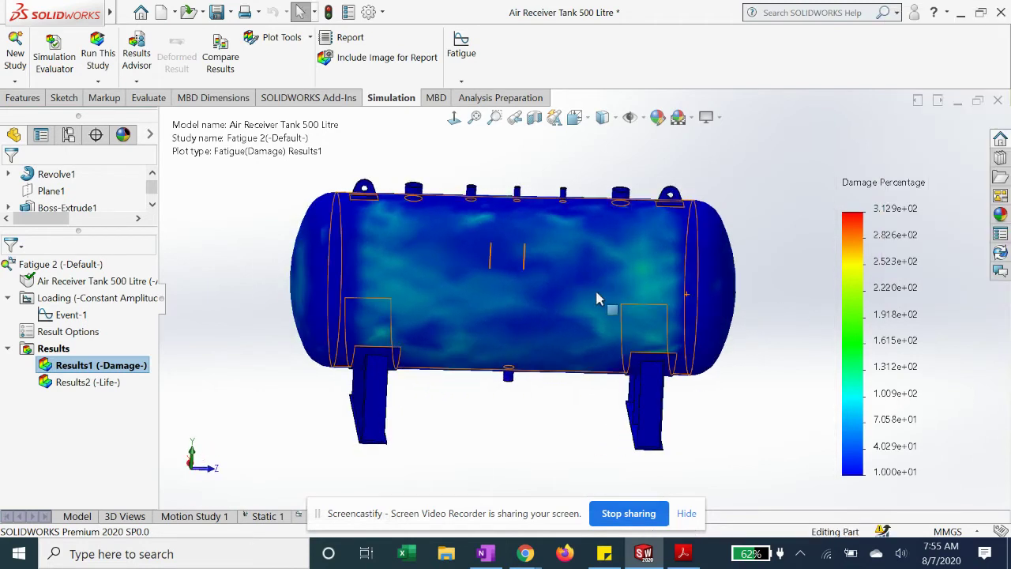
{"action": "middle_click_drag", "start_coordinate": [638, 322], "coordinate": [570, 330]}
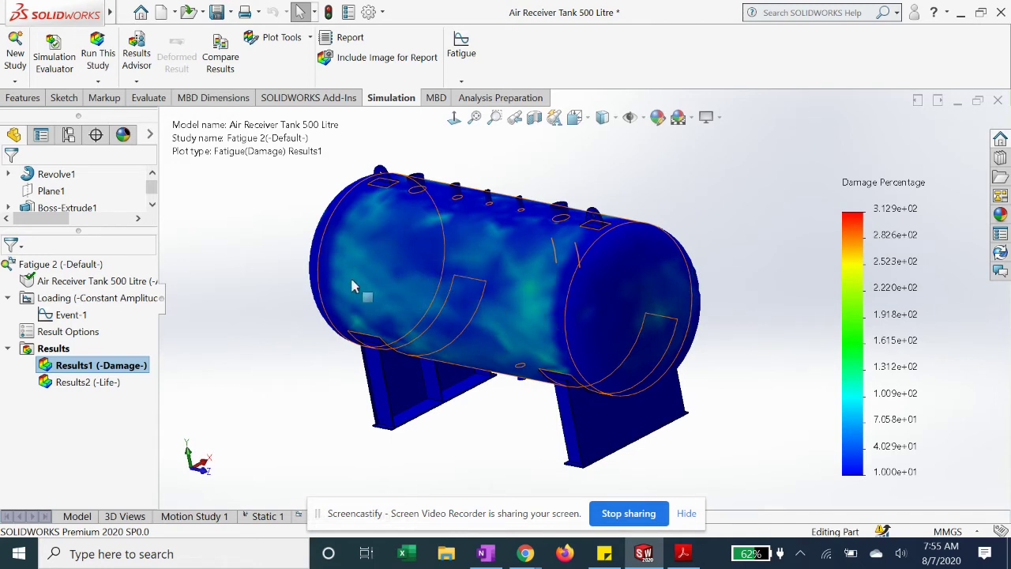
{"action": "middle_click_drag", "start_coordinate": [459, 328], "coordinate": [491, 334]}
{"action": "middle_click_drag", "start_coordinate": [443, 285], "coordinate": [586, 320]}
{"action": "scroll", "coordinate": [674, 362], "scroll_direction": "down", "scroll_amount": 2}
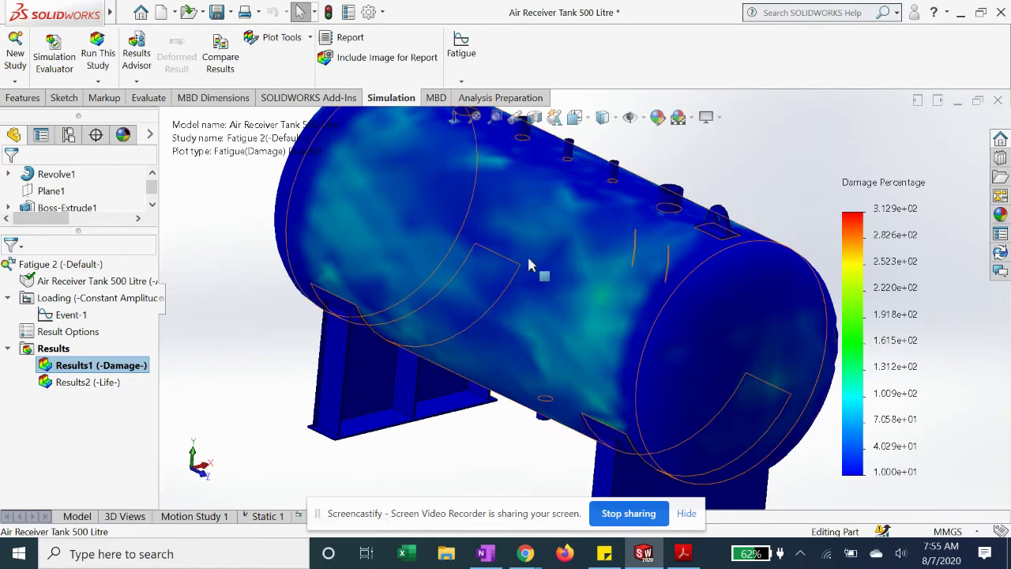
{"action": "right_click", "coordinate": [890, 340]}
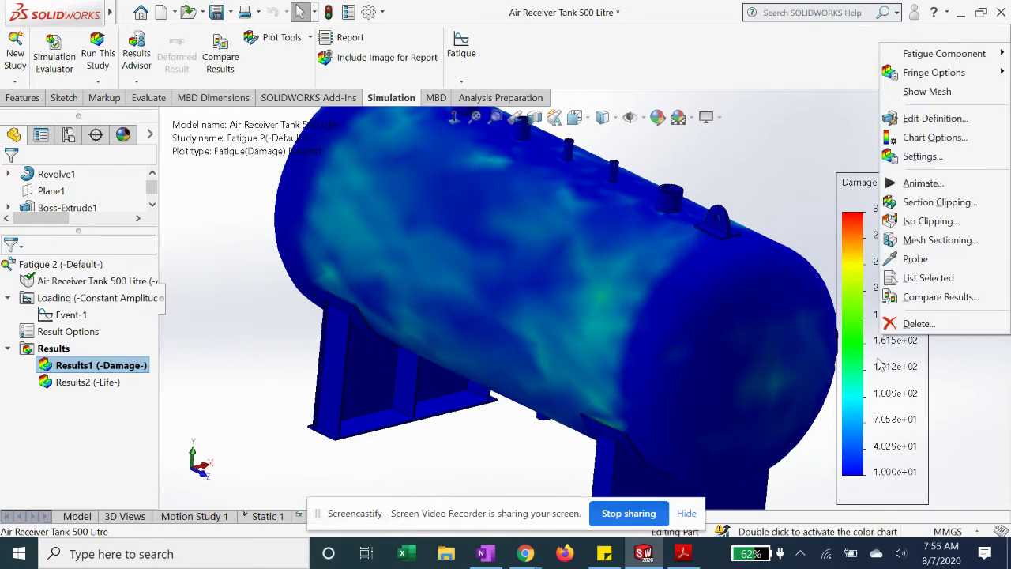
Iso-clip the damage plot at 100 and orbit to view the remaining patches.
{"action": "left_click", "coordinate": [920, 219]}
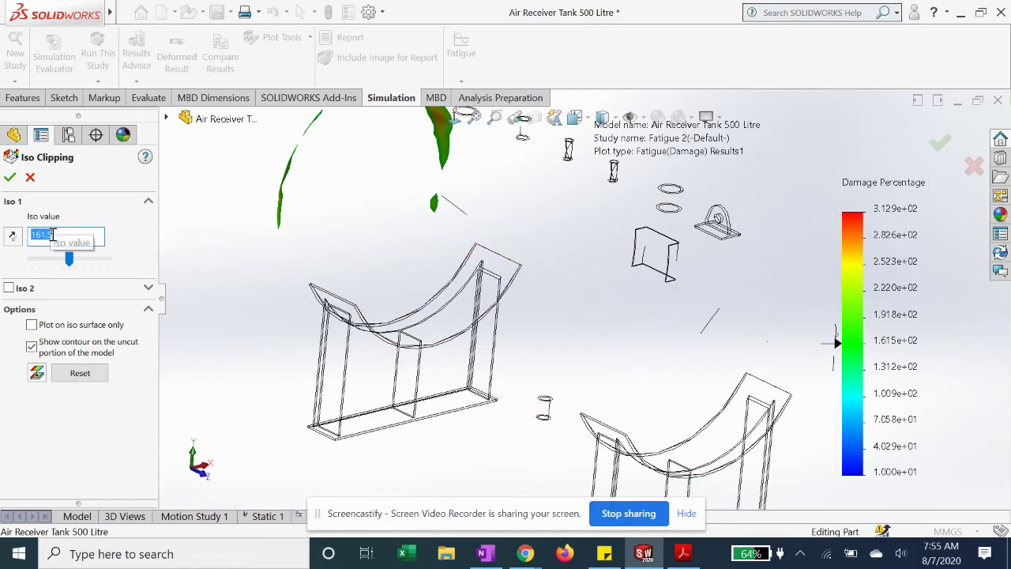
{"action": "left_click", "coordinate": [10, 178]}
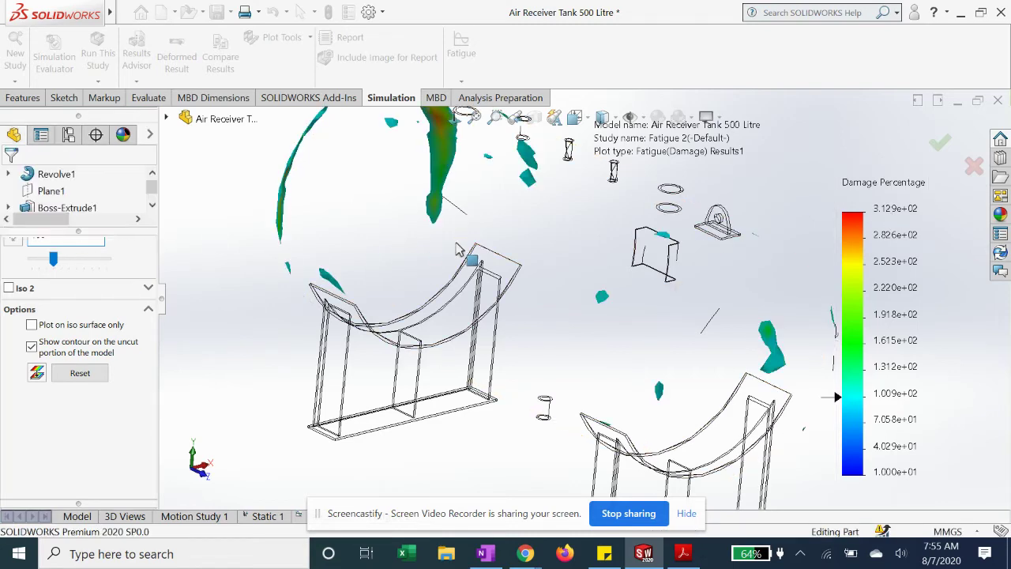
{"action": "middle_click_drag", "start_coordinate": [443, 300], "coordinate": [350, 358]}
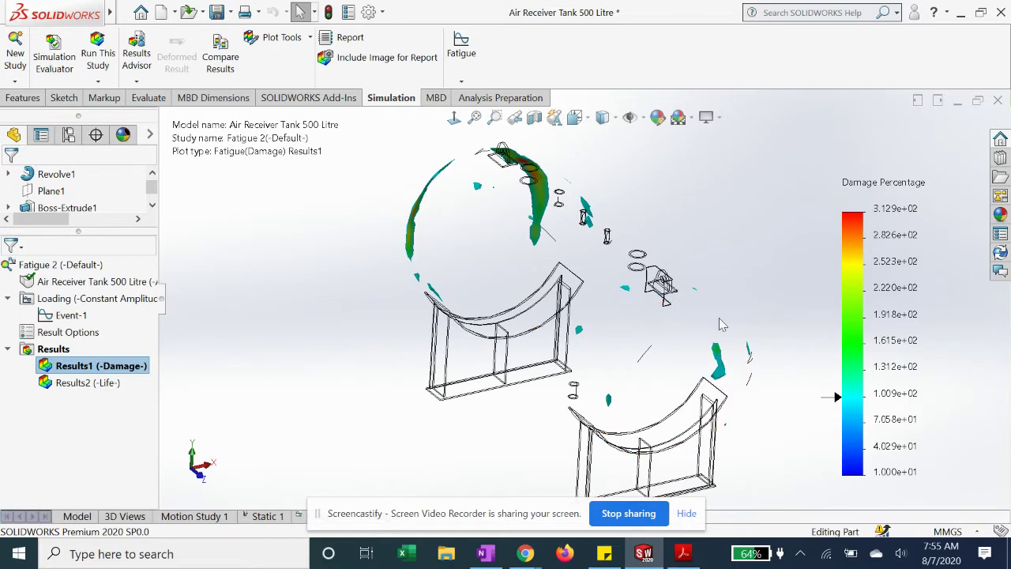
Try other iso values on the damage plot clipping, then discard the changes.
{"action": "right_click", "coordinate": [883, 317]}
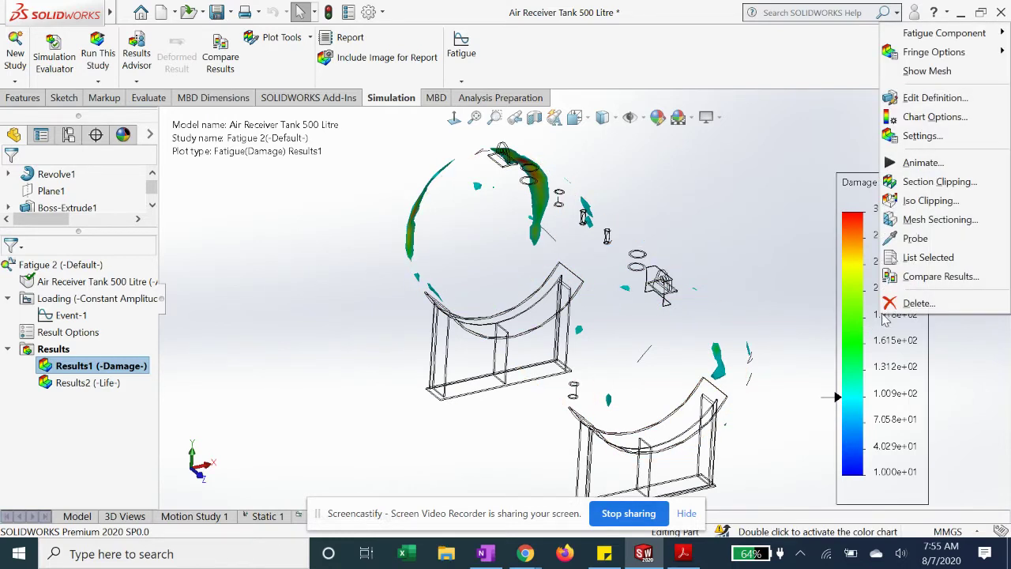
{"action": "left_click", "coordinate": [900, 201]}
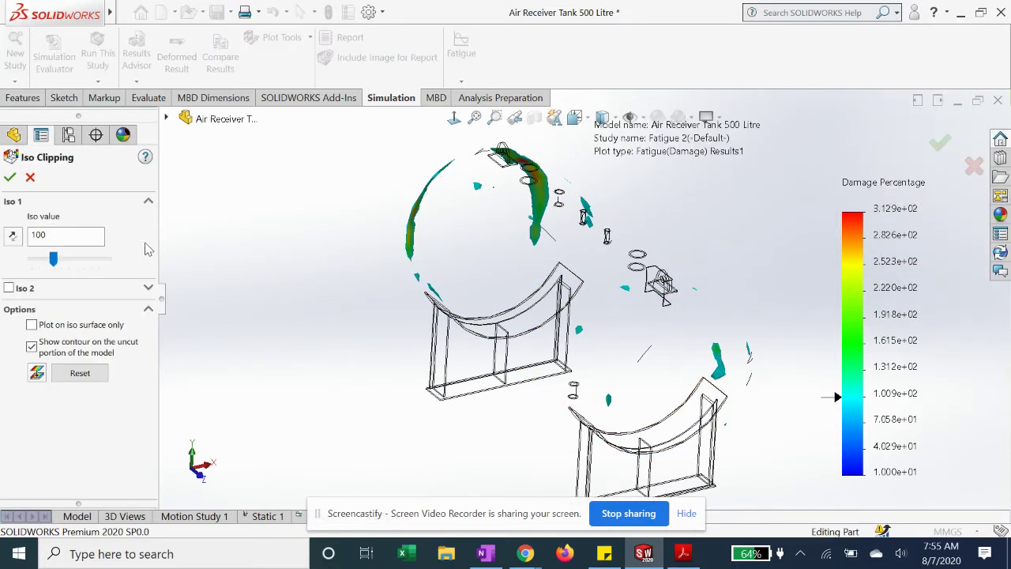
{"action": "mouse_move", "coordinate": [53, 258]}
{"action": "left_mouse_down"}
{"action": "mouse_move", "coordinate": [101, 267]}
{"action": "mouse_move", "coordinate": [36, 263]}
{"action": "mouse_move", "coordinate": [41, 270]}
{"action": "left_mouse_up"}
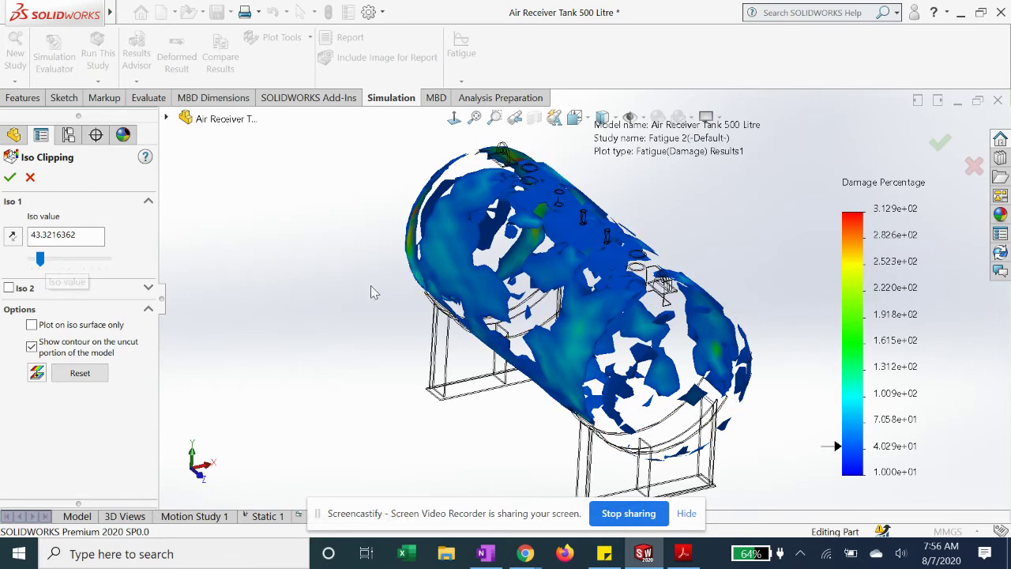
{"action": "middle_click_drag", "start_coordinate": [372, 289], "coordinate": [205, 265]}
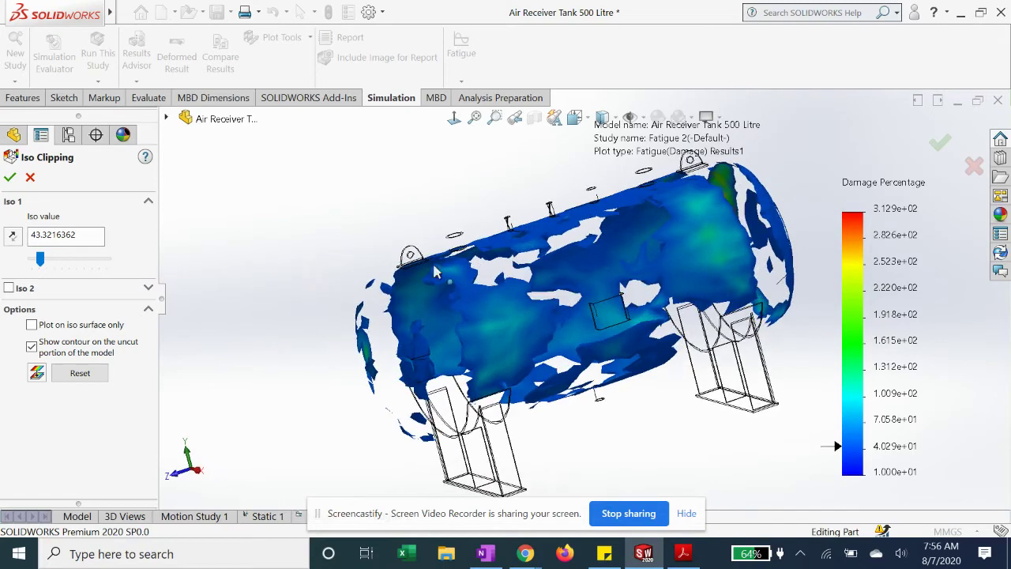
{"action": "left_click_drag", "start_coordinate": [41, 261], "coordinate": [48, 264]}
{"action": "middle_click_drag", "start_coordinate": [474, 316], "coordinate": [545, 344]}
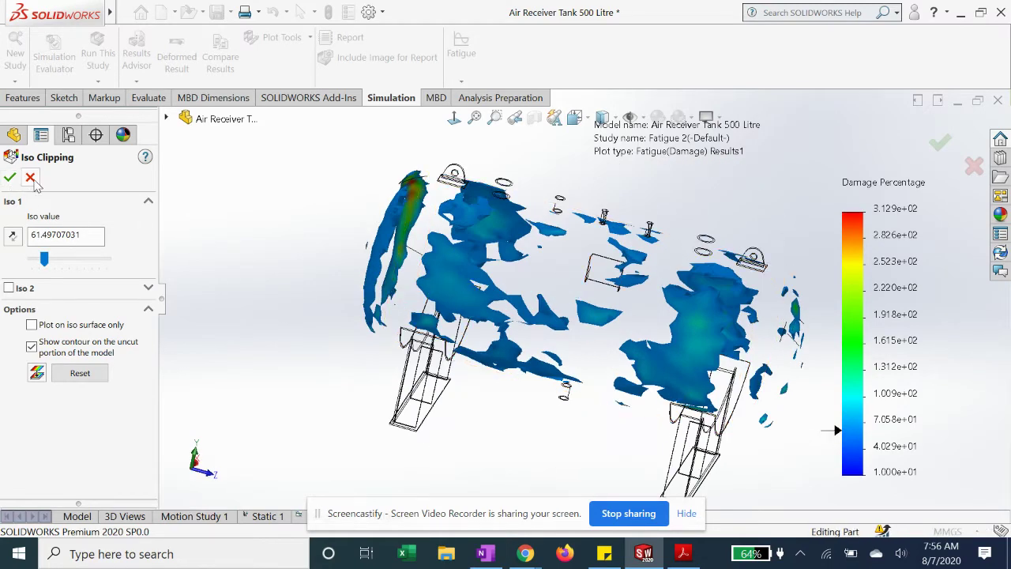
{"action": "left_click", "coordinate": [30, 178]}
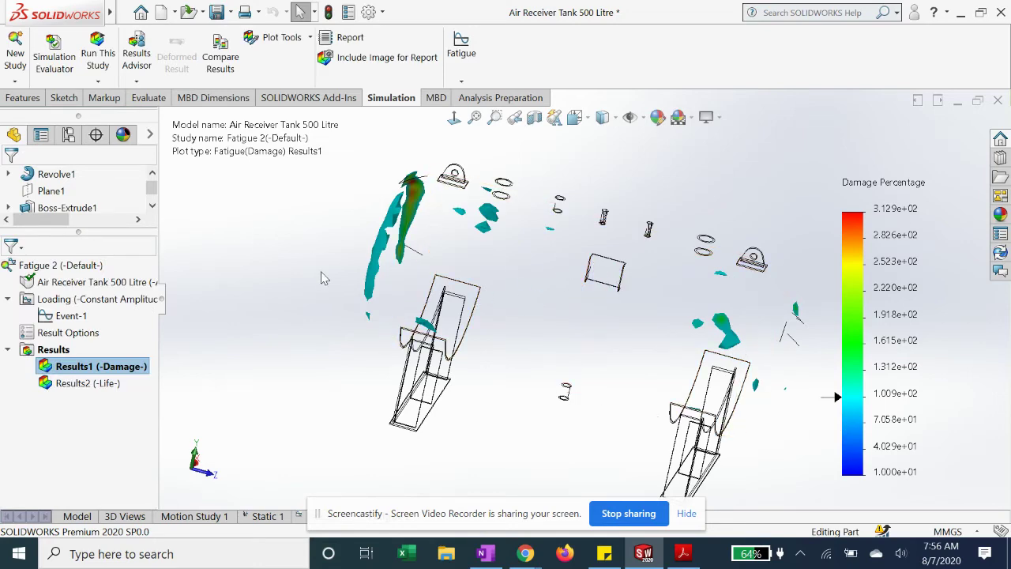
Hide the Revolve1 tank shell and zoom out to see all damage patches.
{"action": "middle_click_drag", "start_coordinate": [300, 267], "coordinate": [421, 307]}
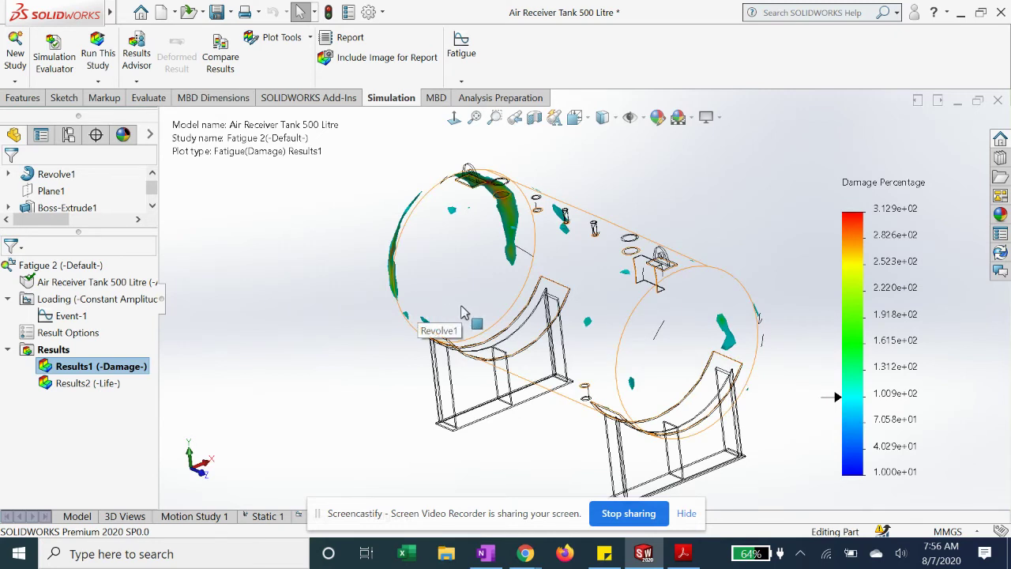
{"action": "key", "text": "Tab"}
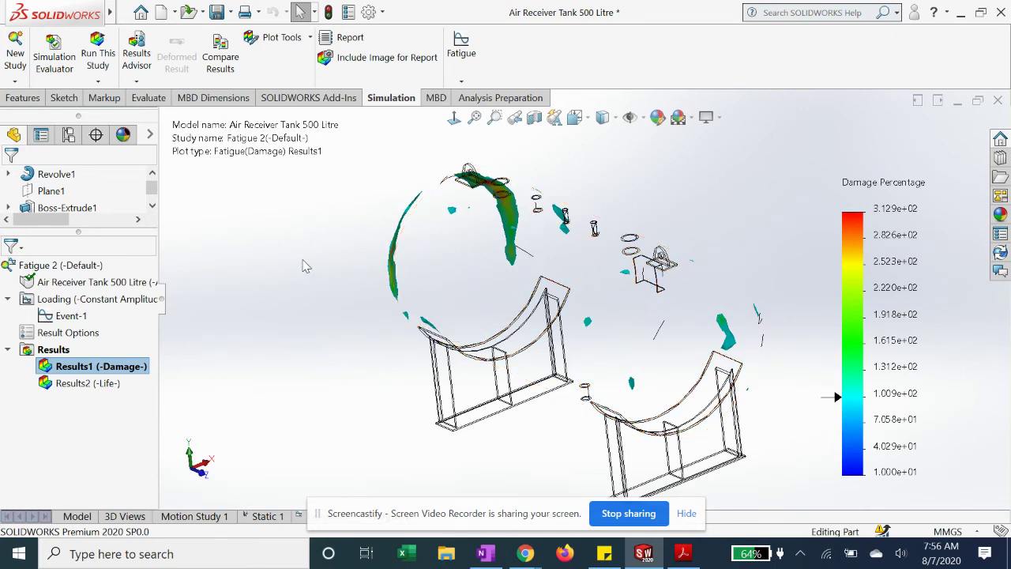
{"action": "key", "text": "z"}
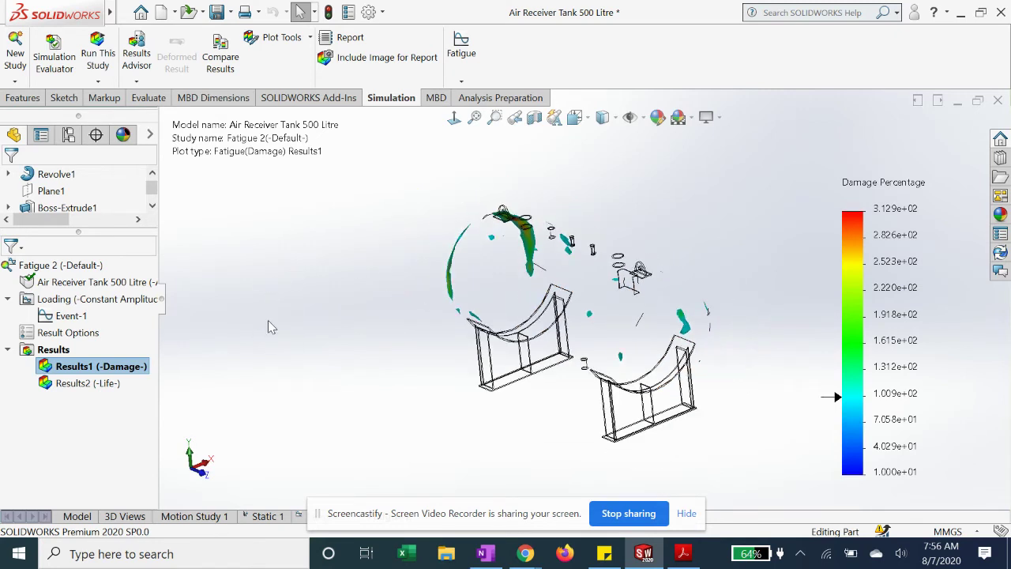
{"action": "right_click", "coordinate": [76, 387]}
Show the Results2 Total Life plot (3.196e+04 to 1.000e+06 cycles) and orbit around the tank.
{"action": "left_click", "coordinate": [103, 397]}
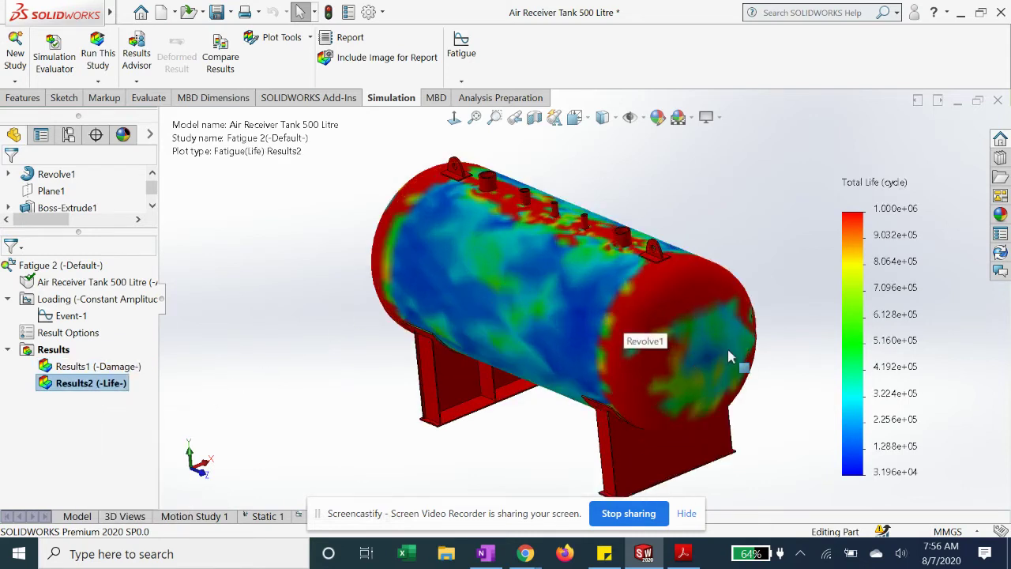
{"action": "key", "text": "z"}
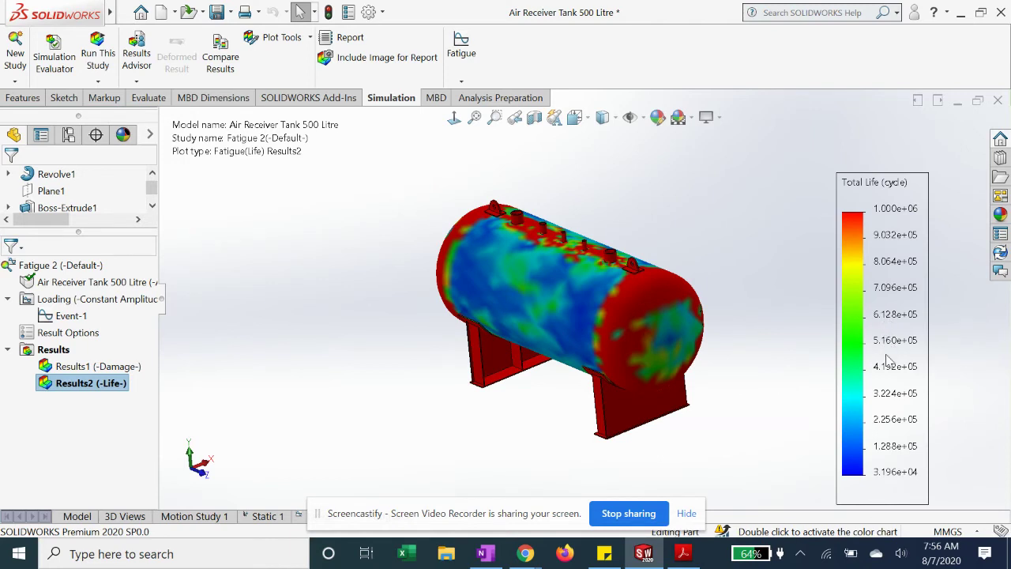
{"action": "scroll", "coordinate": [428, 319], "scroll_direction": "down", "scroll_amount": 2}
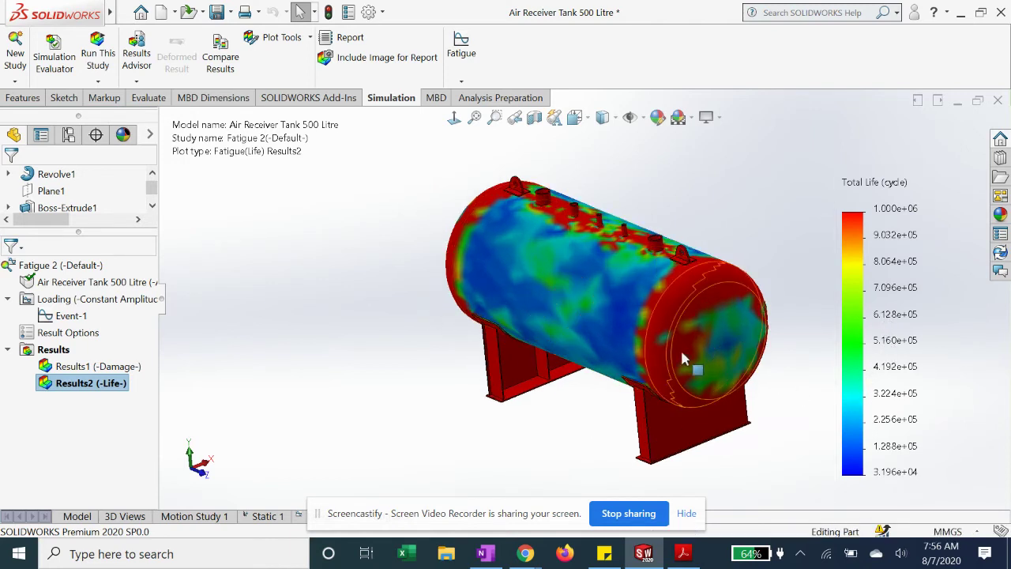
{"action": "scroll", "coordinate": [833, 377], "scroll_direction": "down", "scroll_amount": 1}
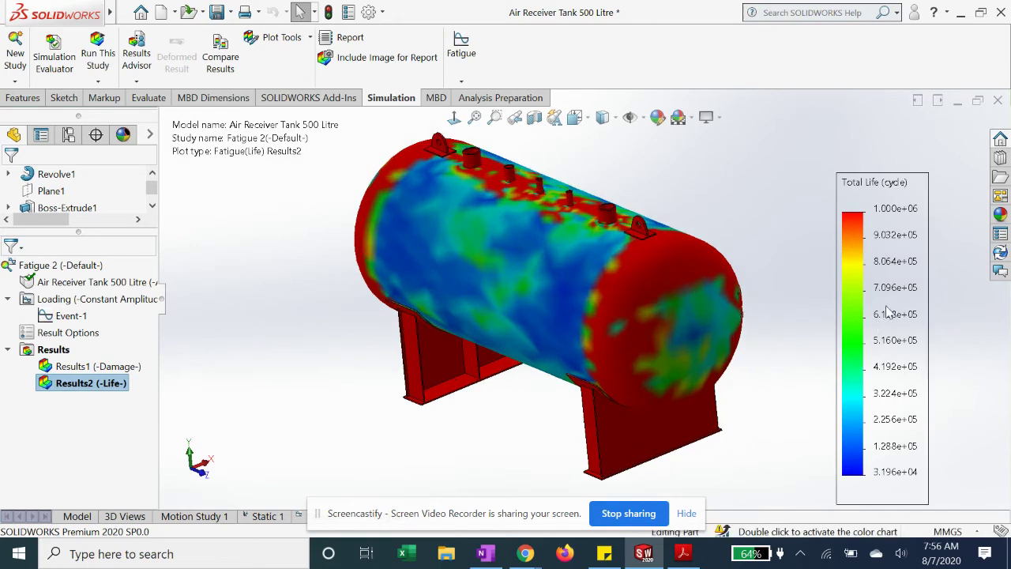
{"action": "middle_click_drag", "start_coordinate": [614, 328], "coordinate": [529, 350]}
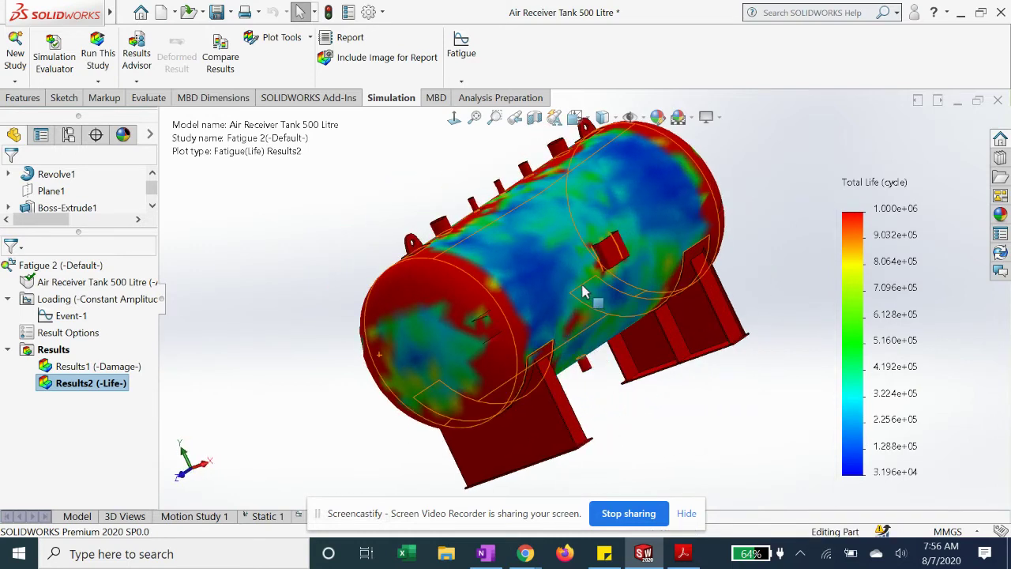
{"action": "middle_click_drag", "start_coordinate": [535, 281], "coordinate": [629, 258]}
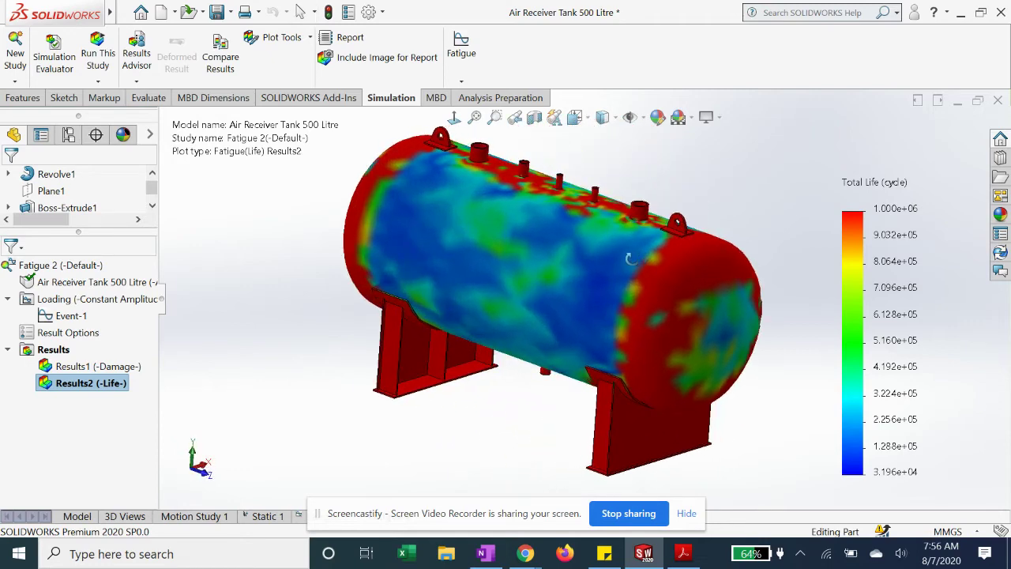
{"action": "right_click", "coordinate": [868, 348]}
Clip the Total Life plot at an iso value of 100000 cycles and view the end cap.
{"action": "left_click", "coordinate": [901, 228]}
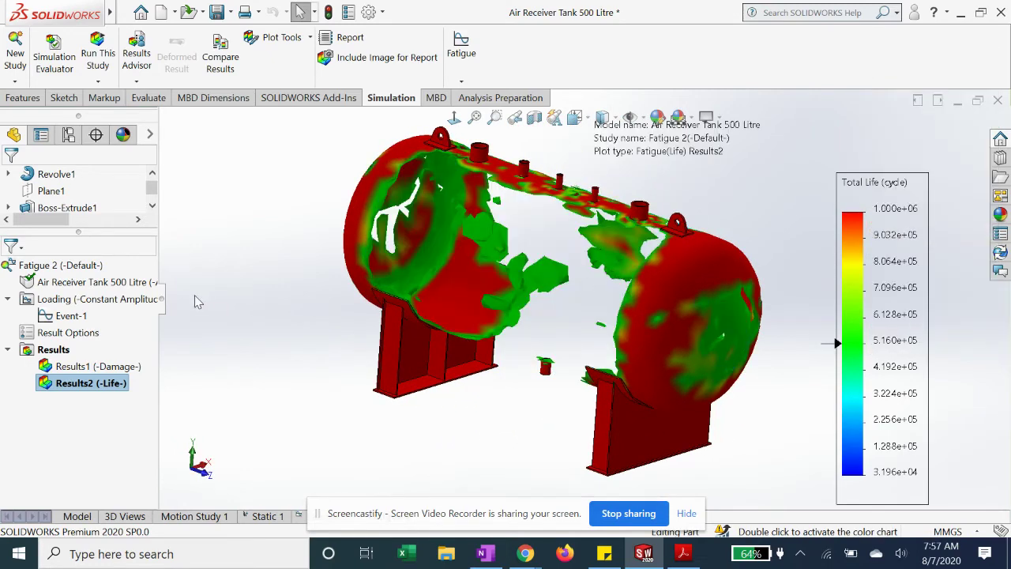
{"action": "left_click_drag", "start_coordinate": [71, 263], "coordinate": [43, 261]}
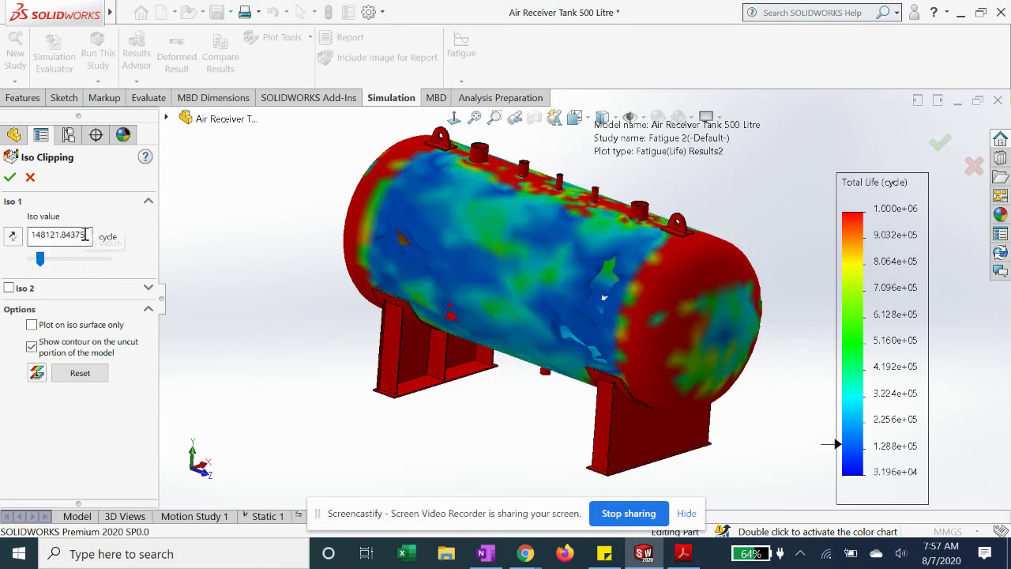
{"action": "left_click_drag", "start_coordinate": [83, 235], "coordinate": [4, 240]}
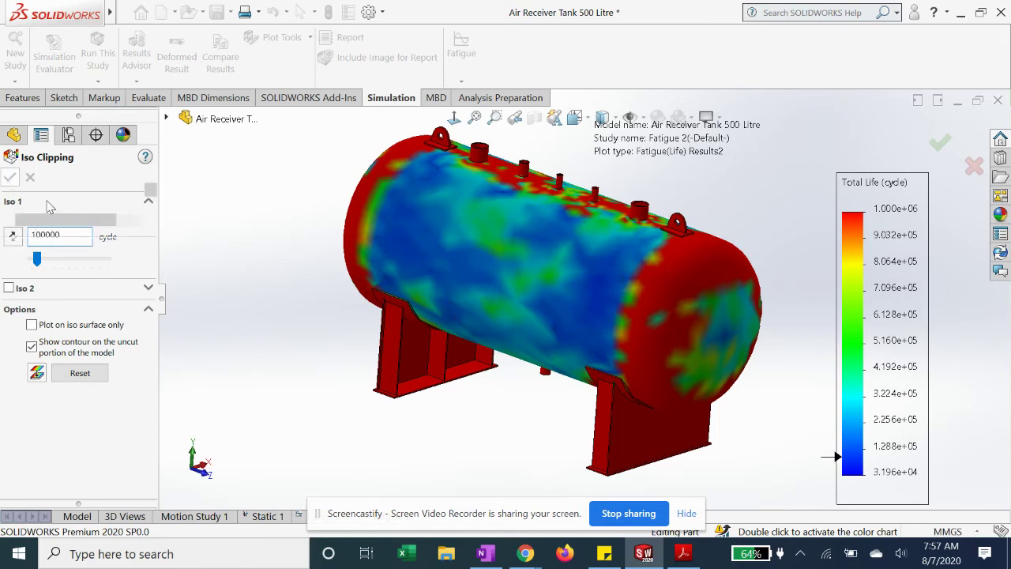
{"action": "left_click", "coordinate": [10, 177]}
{"action": "middle_click_drag", "start_coordinate": [443, 300], "coordinate": [451, 245]}
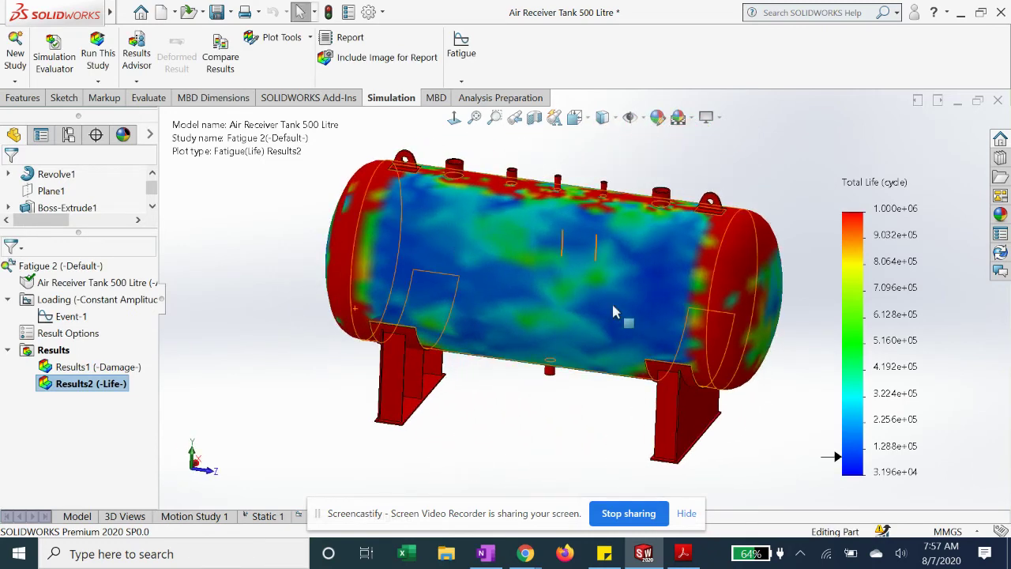
{"action": "middle_click_drag", "start_coordinate": [611, 301], "coordinate": [342, 324]}
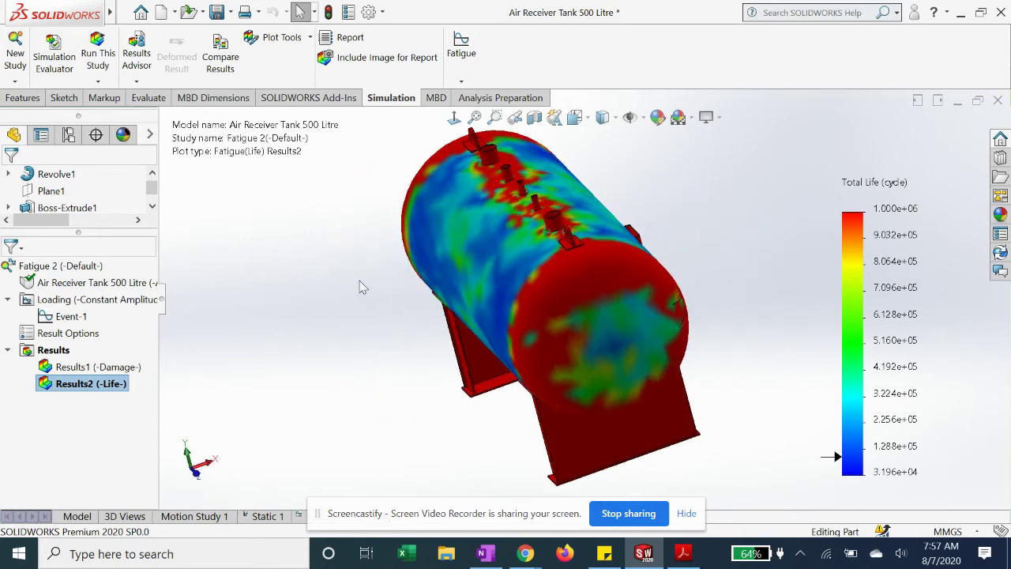
{"action": "middle_click_drag", "start_coordinate": [360, 286], "coordinate": [576, 286]}
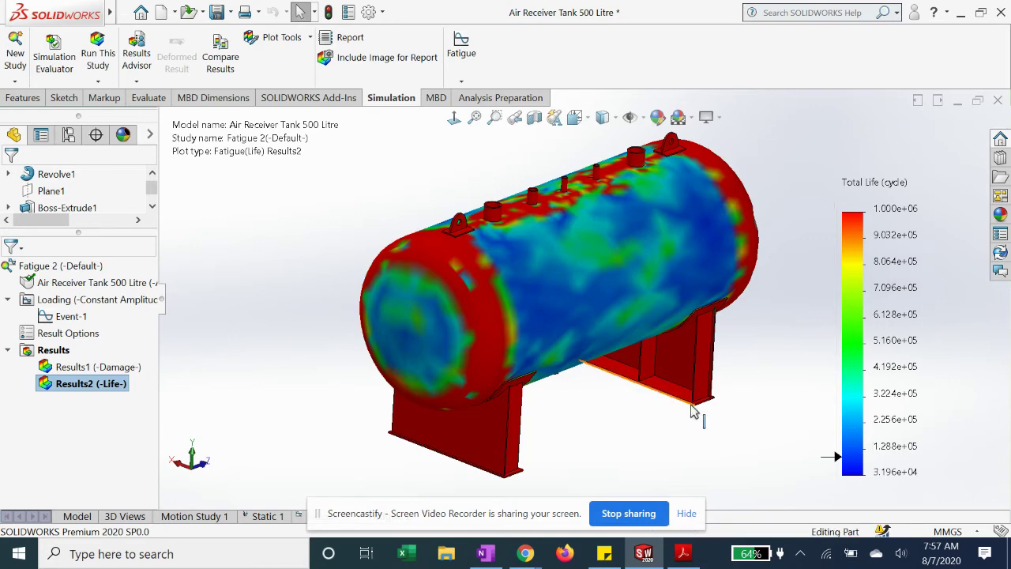
{"action": "middle_click_drag", "start_coordinate": [632, 347], "coordinate": [300, 376]}
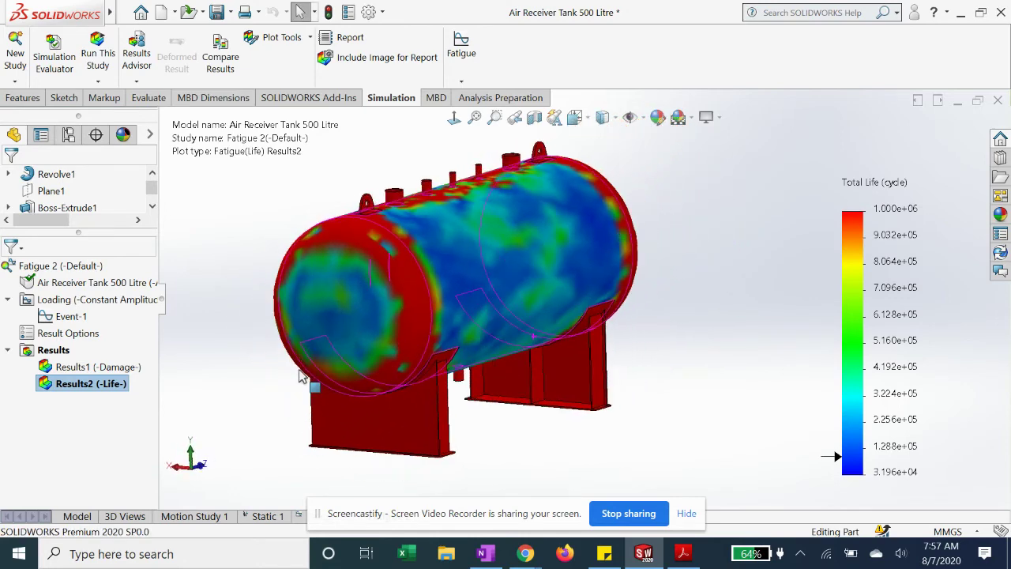
{"action": "middle_click_drag", "start_coordinate": [501, 351], "coordinate": [476, 336]}
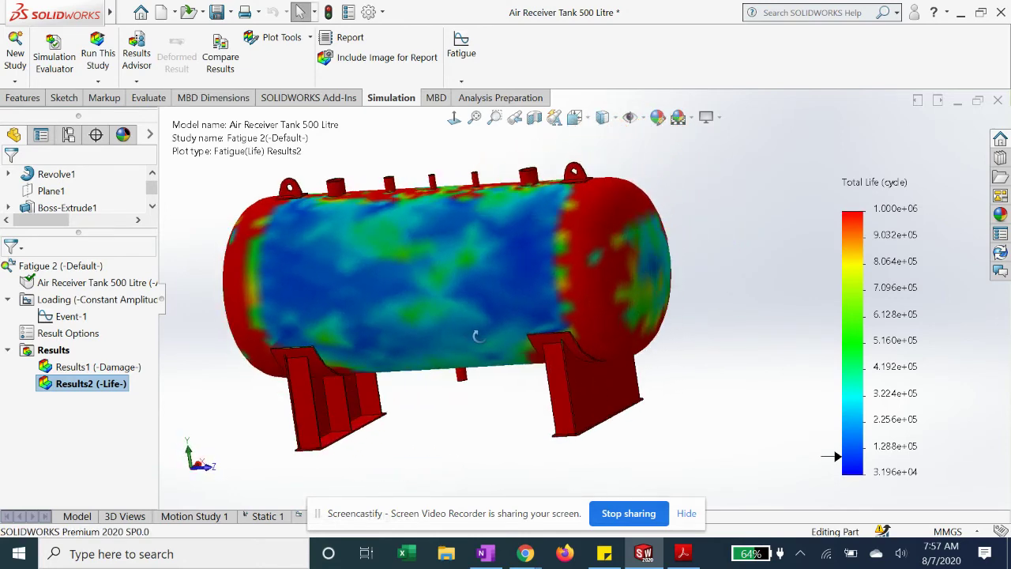
{"action": "middle_click_drag", "start_coordinate": [592, 207], "coordinate": [625, 345]}
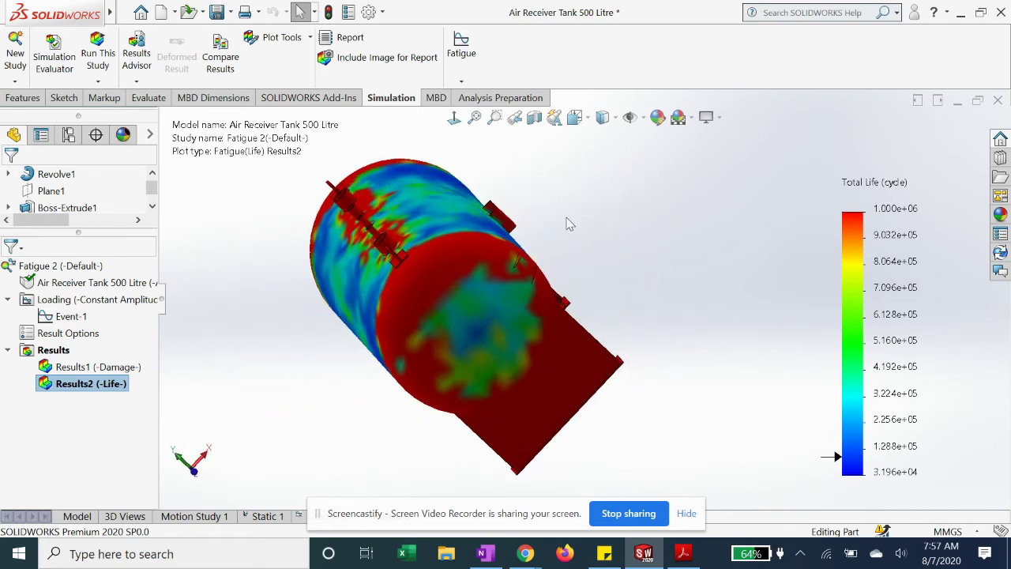
{"action": "middle_click_drag", "start_coordinate": [566, 224], "coordinate": [377, 186]}
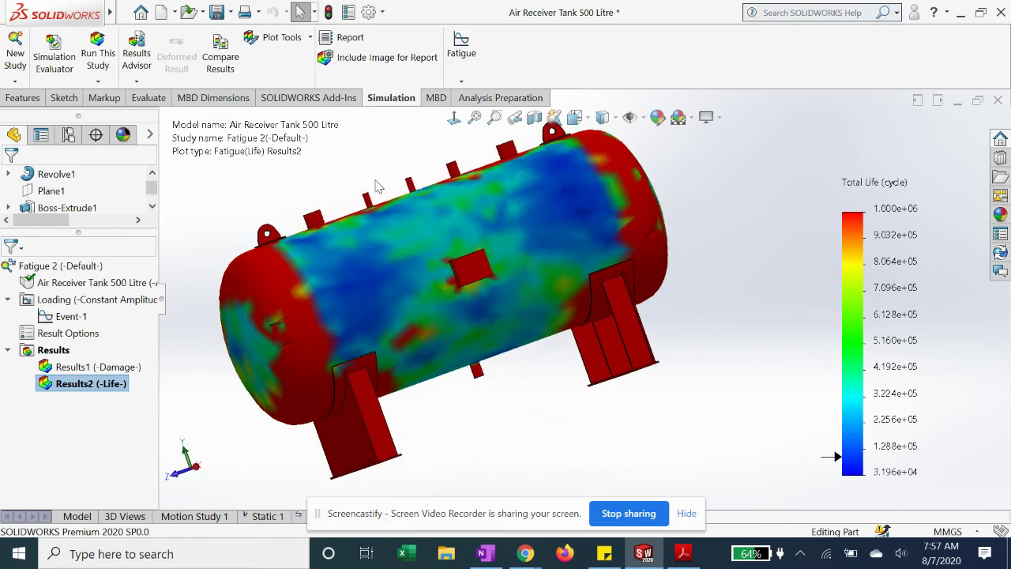
{"action": "scroll", "coordinate": [378, 186], "scroll_direction": "up", "scroll_amount": 2}
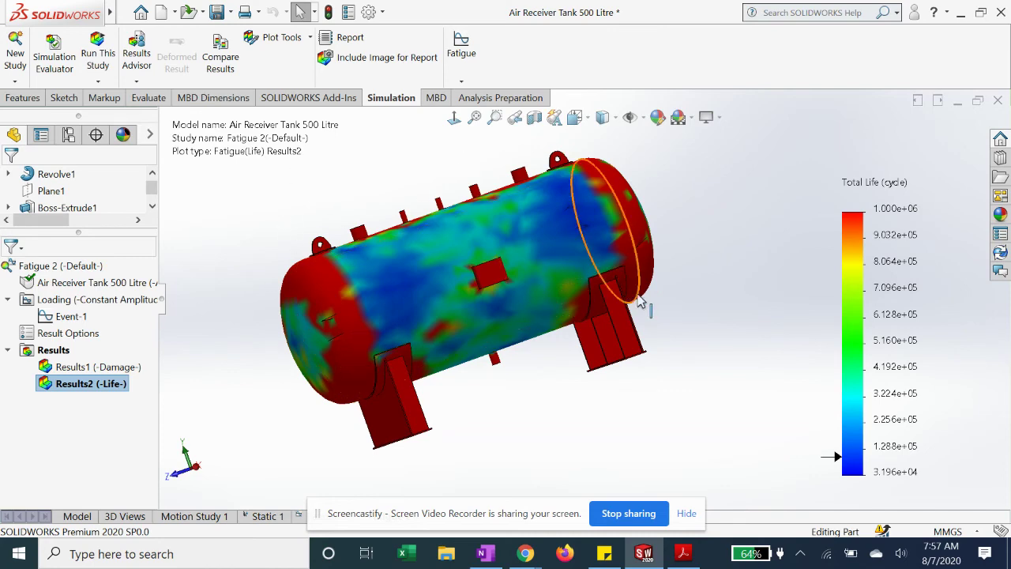
{"action": "scroll", "coordinate": [643, 307], "scroll_direction": "down", "scroll_amount": 2}
{"action": "middle_click_drag", "start_coordinate": [420, 273], "coordinate": [263, 213]}
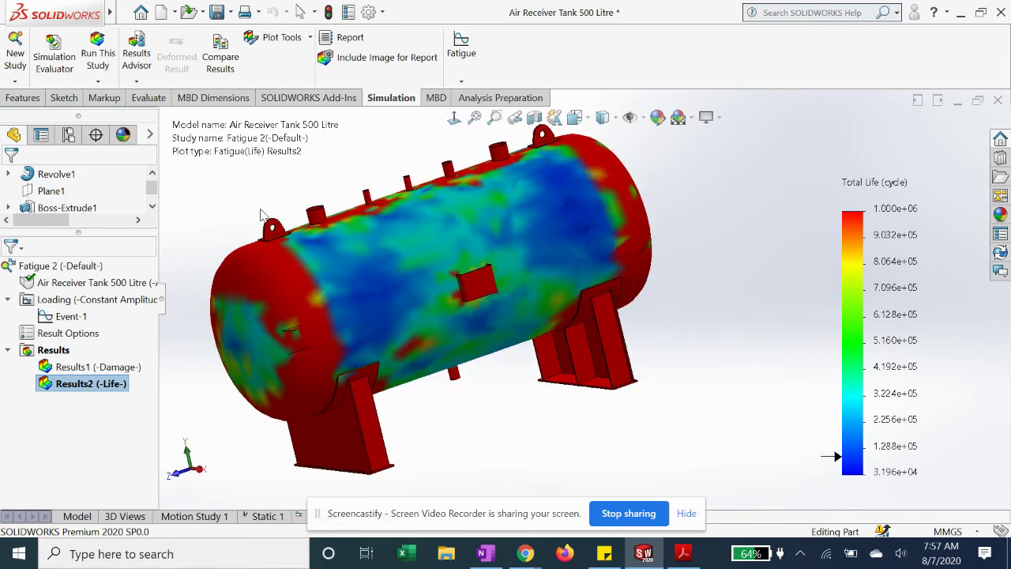
{"action": "scroll", "coordinate": [542, 223], "scroll_direction": "up", "scroll_amount": 1}
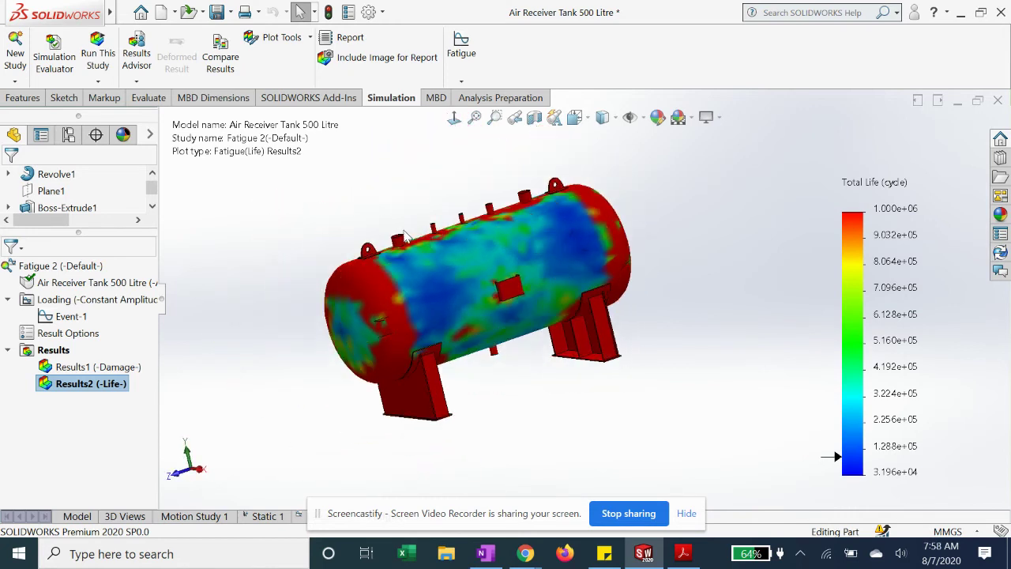
{"action": "scroll", "coordinate": [499, 333], "scroll_direction": "up", "scroll_amount": 1}
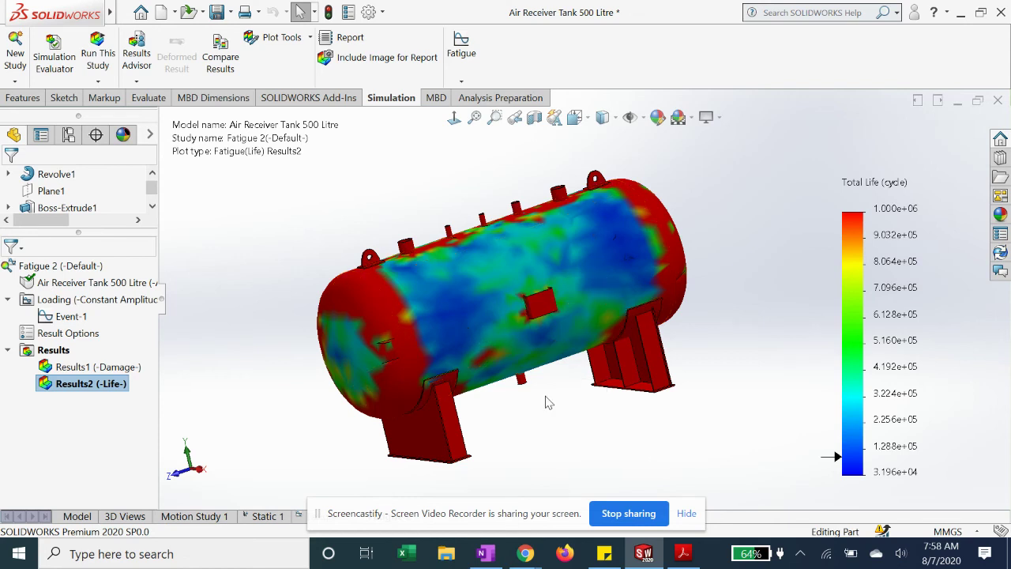
{"action": "middle_click_drag", "start_coordinate": [512, 399], "coordinate": [651, 366]}
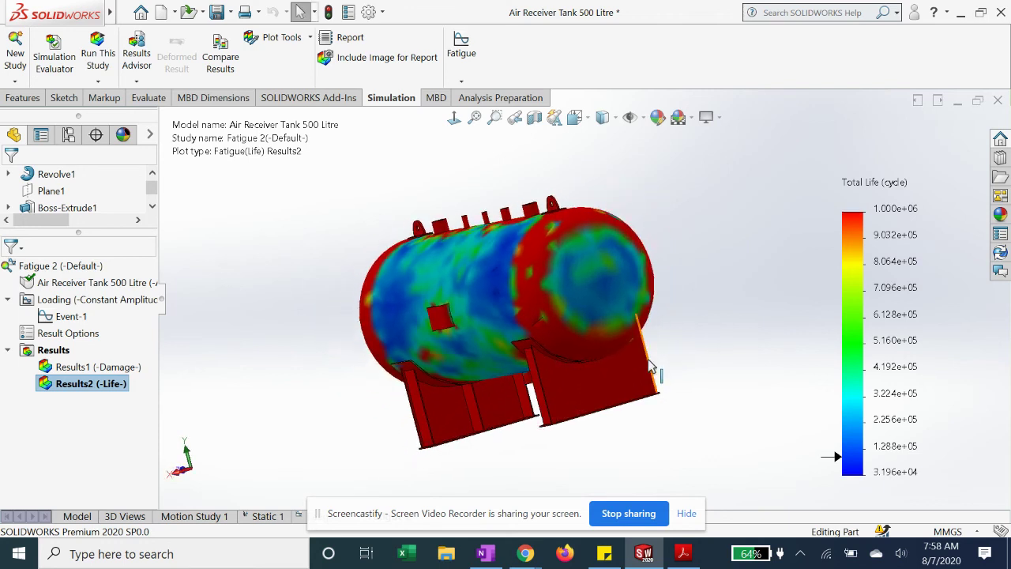